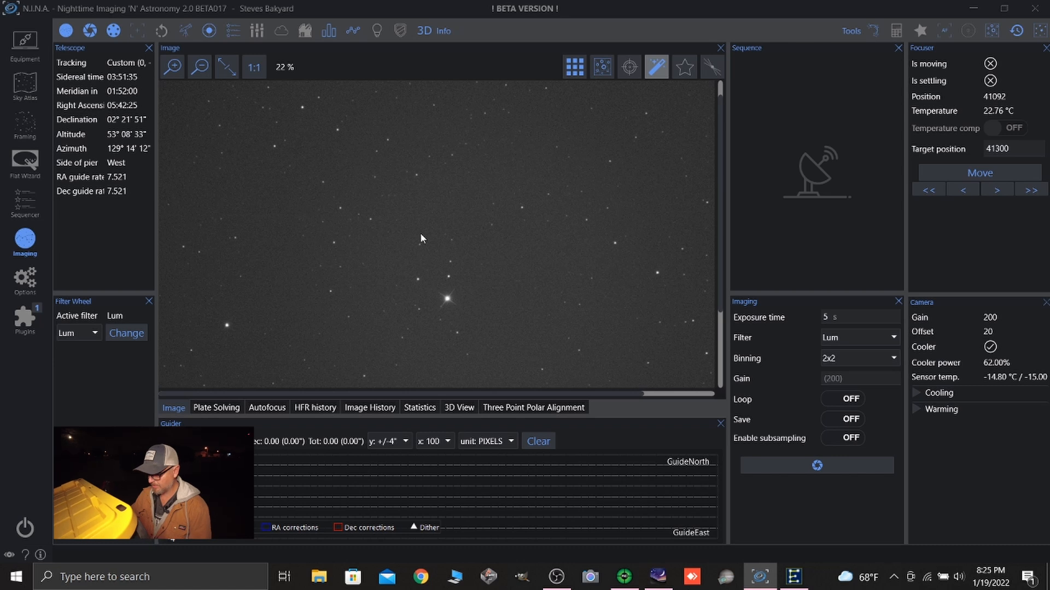
- Inspect the stars in the captured frame, and review the backlash compensation method and Backlash IN/OUT values for autofocus
{"action": "scroll", "coordinate": [419, 234], "scroll_direction": "up", "scroll_amount": 5}
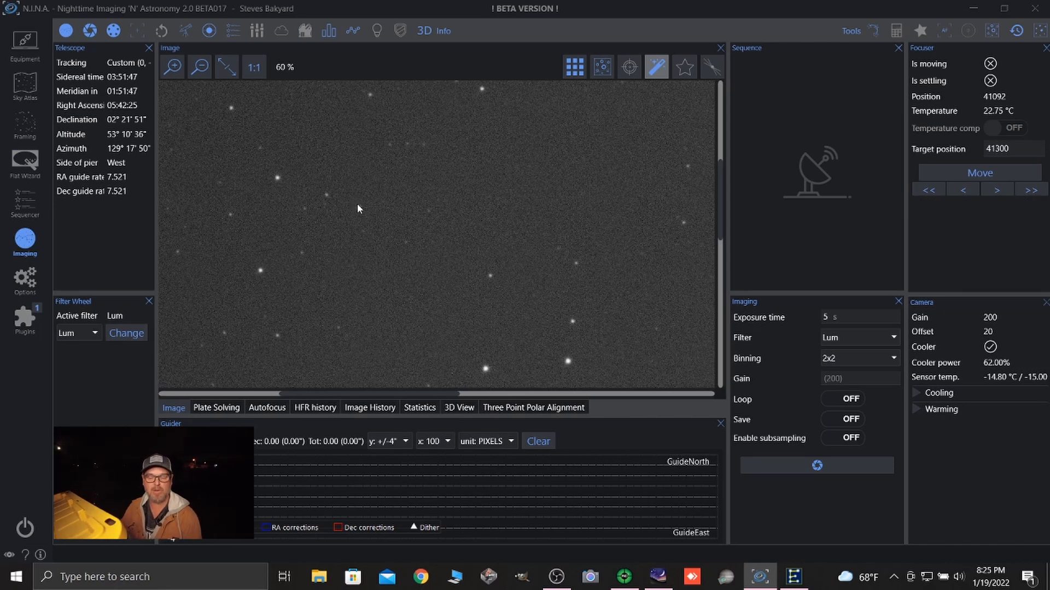
{"action": "scroll", "coordinate": [426, 285], "scroll_direction": "down", "scroll_amount": 1}
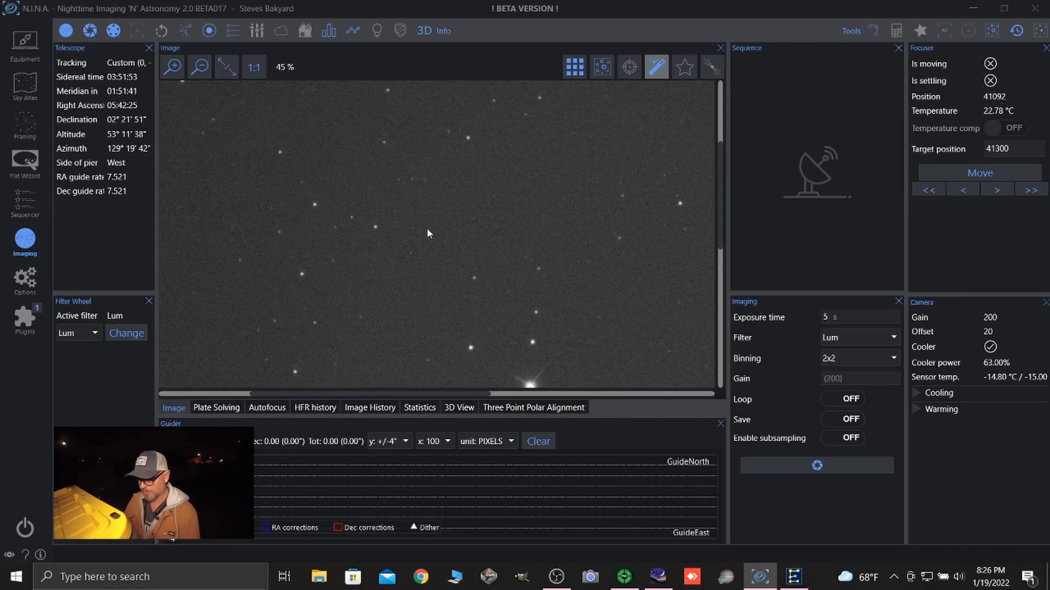
{"action": "left_click", "coordinate": [22, 42]}
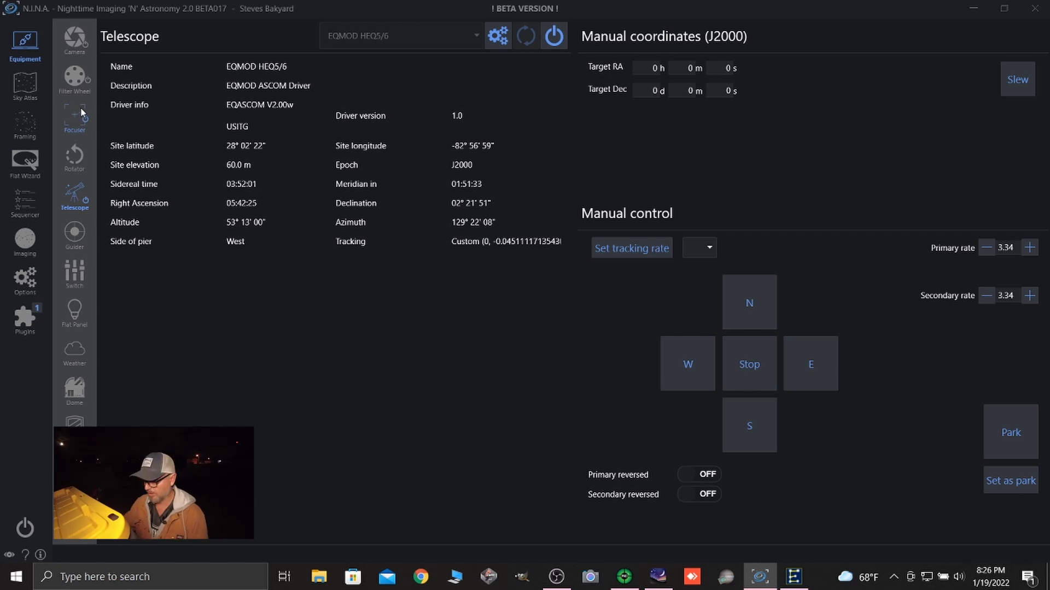
{"action": "left_click", "coordinate": [25, 279]}
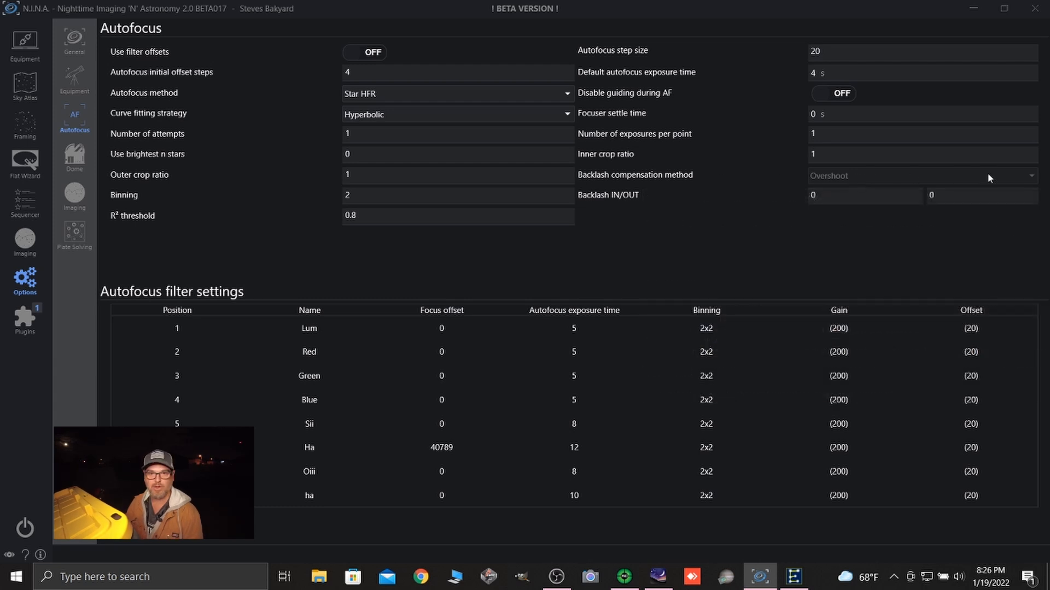
{"action": "mouse_move", "coordinate": [771, 174]}
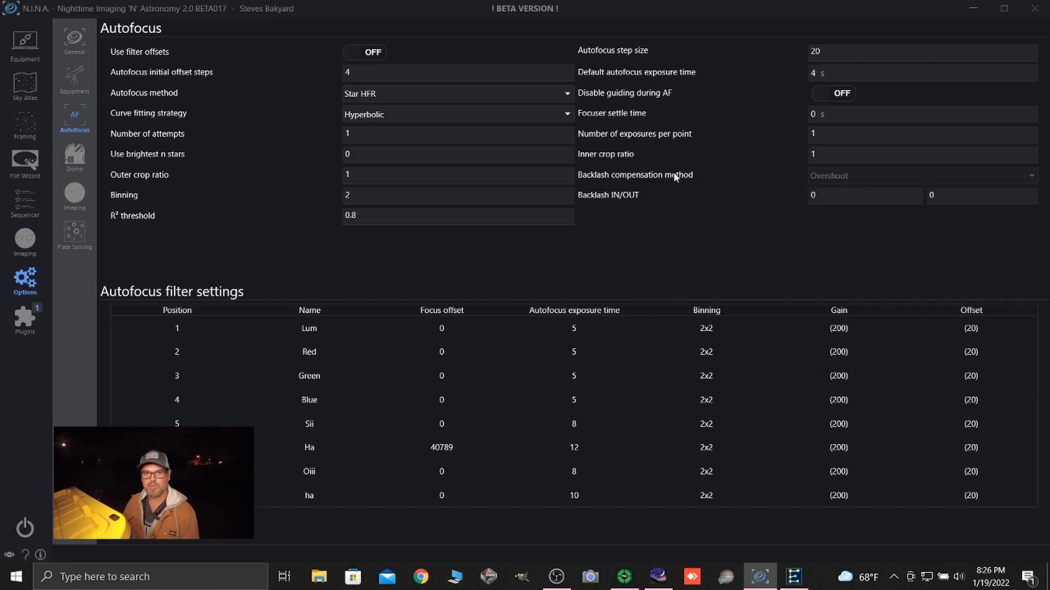
{"action": "left_click", "coordinate": [32, 43]}
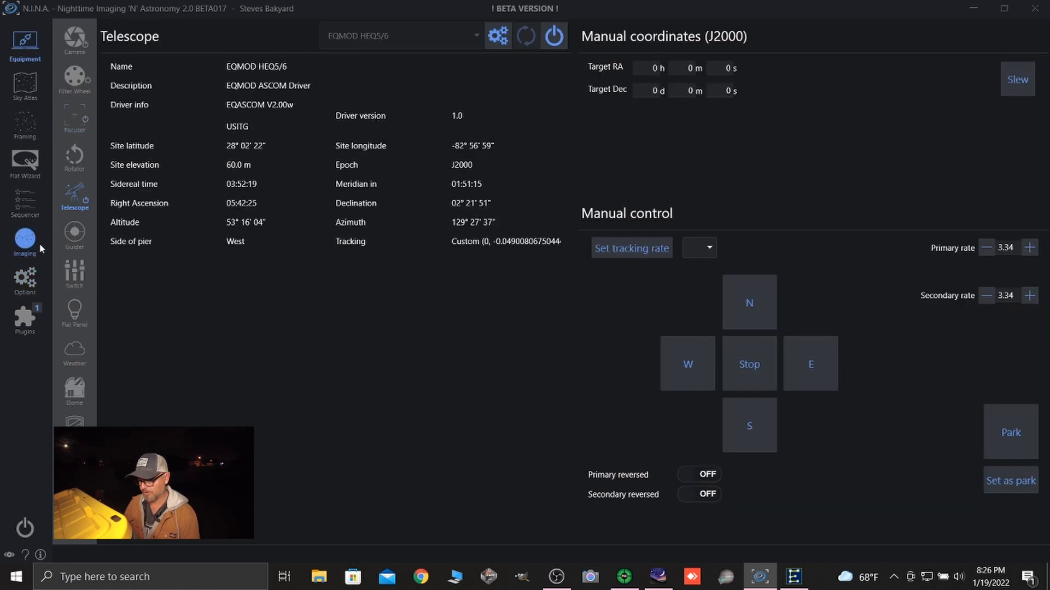
{"action": "left_click", "coordinate": [34, 273]}
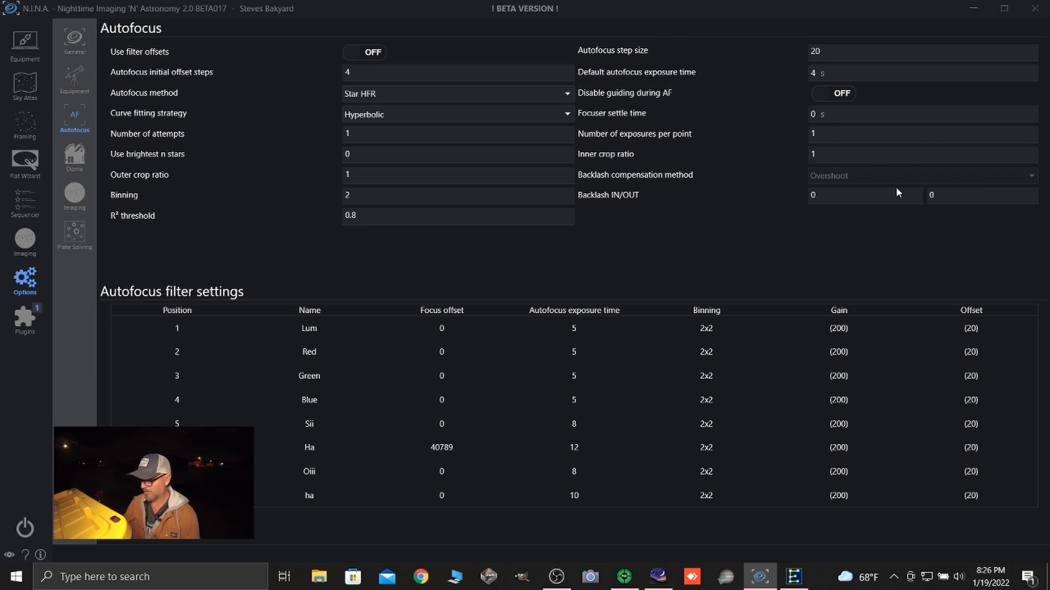
{"action": "mouse_move", "coordinate": [726, 194]}
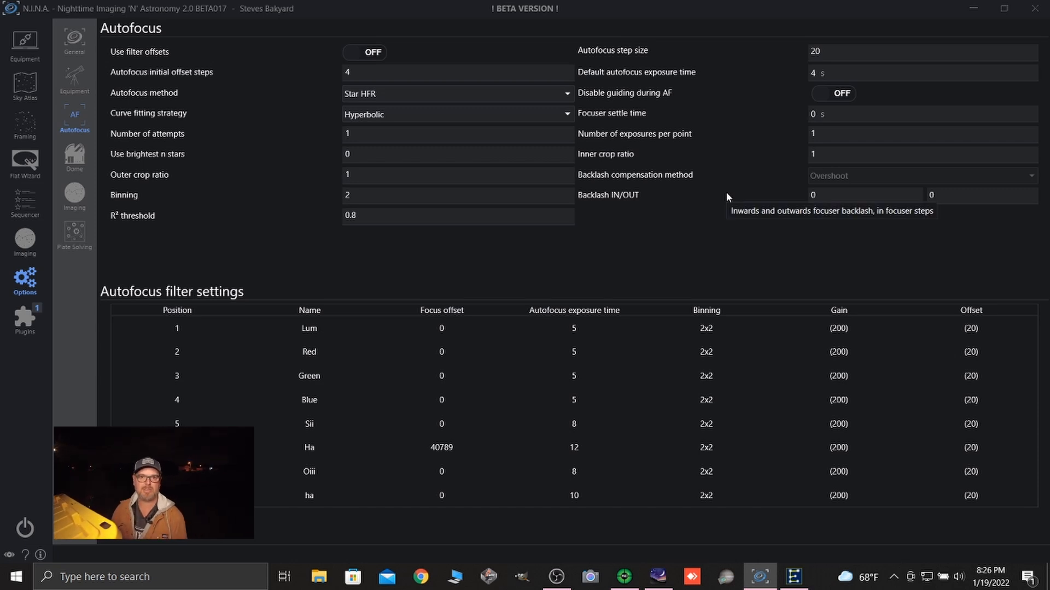
- Examine the captured frame at 100% zoom, centring on the bright star and its neighbouring stars
{"action": "left_click", "coordinate": [33, 239]}
{"action": "scroll", "coordinate": [579, 225], "scroll_direction": "down", "scroll_amount": 3}
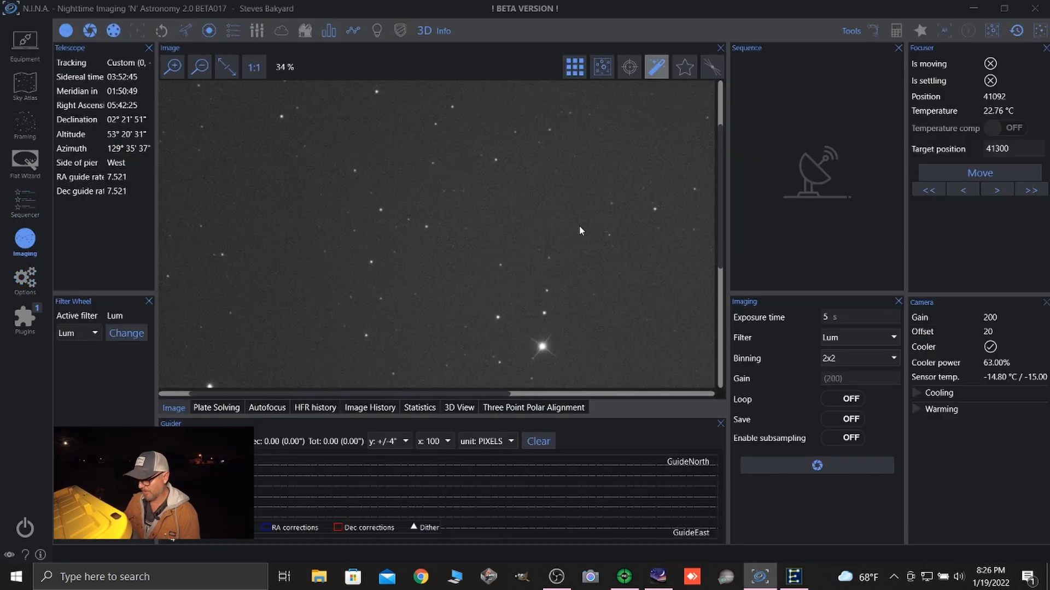
{"action": "scroll", "coordinate": [437, 205], "scroll_direction": "up", "scroll_amount": 3}
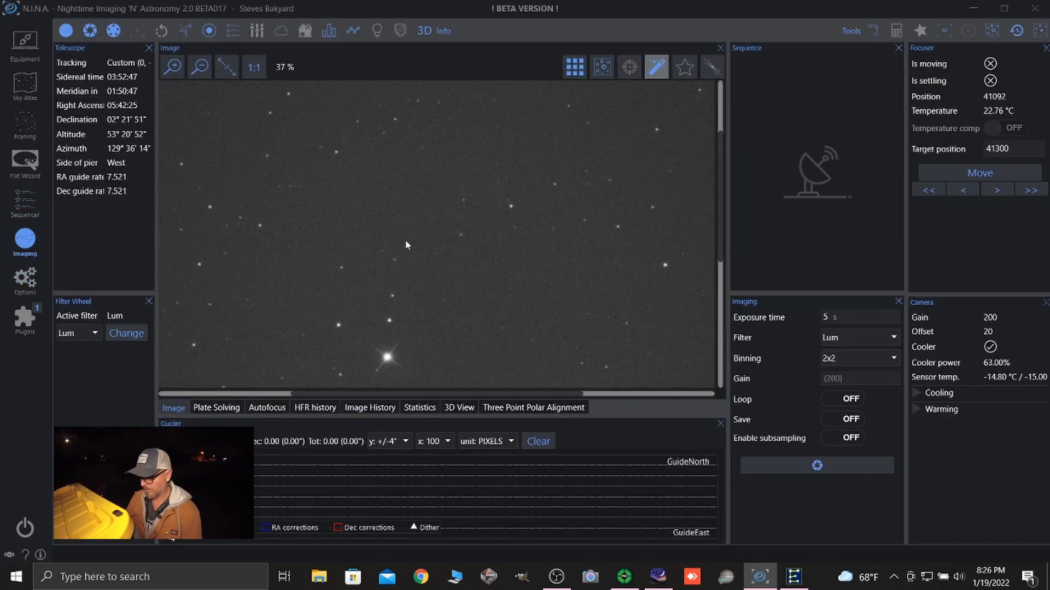
{"action": "scroll", "coordinate": [405, 240], "scroll_direction": "up", "scroll_amount": 1}
{"action": "scroll", "coordinate": [501, 205], "scroll_direction": "down", "scroll_amount": 2}
{"action": "scroll", "coordinate": [360, 270], "scroll_direction": "up", "scroll_amount": 3}
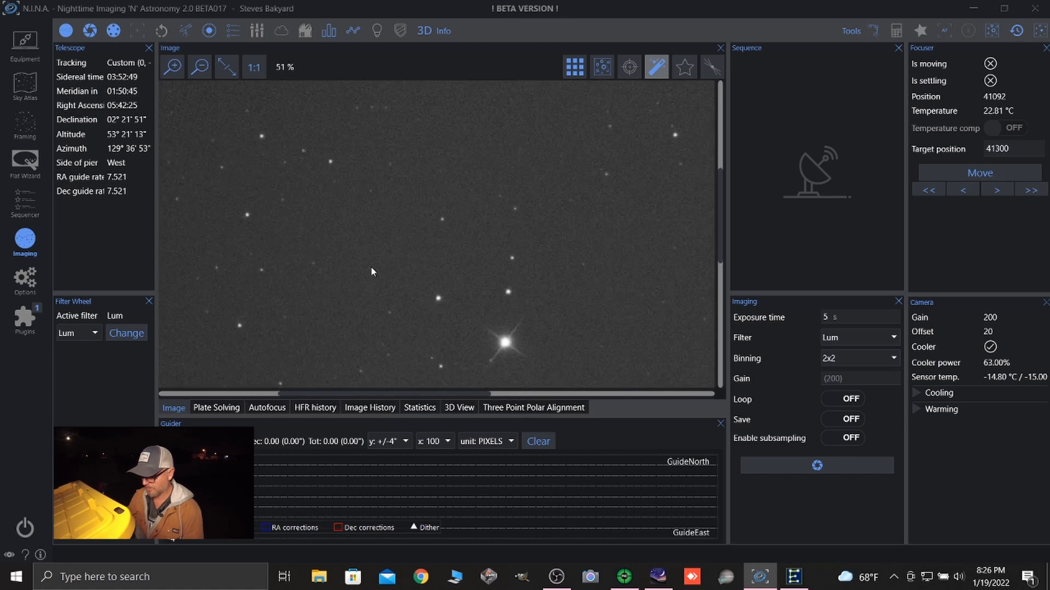
{"action": "scroll", "coordinate": [446, 301], "scroll_direction": "up", "scroll_amount": 3}
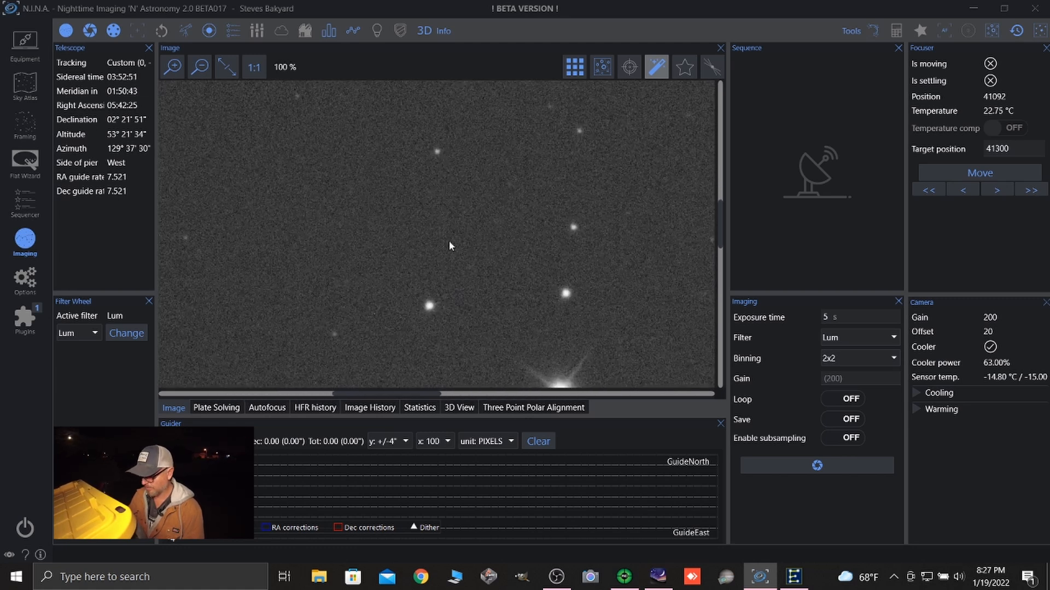
{"action": "left_click_drag", "start_coordinate": [636, 246], "coordinate": [561, 179]}
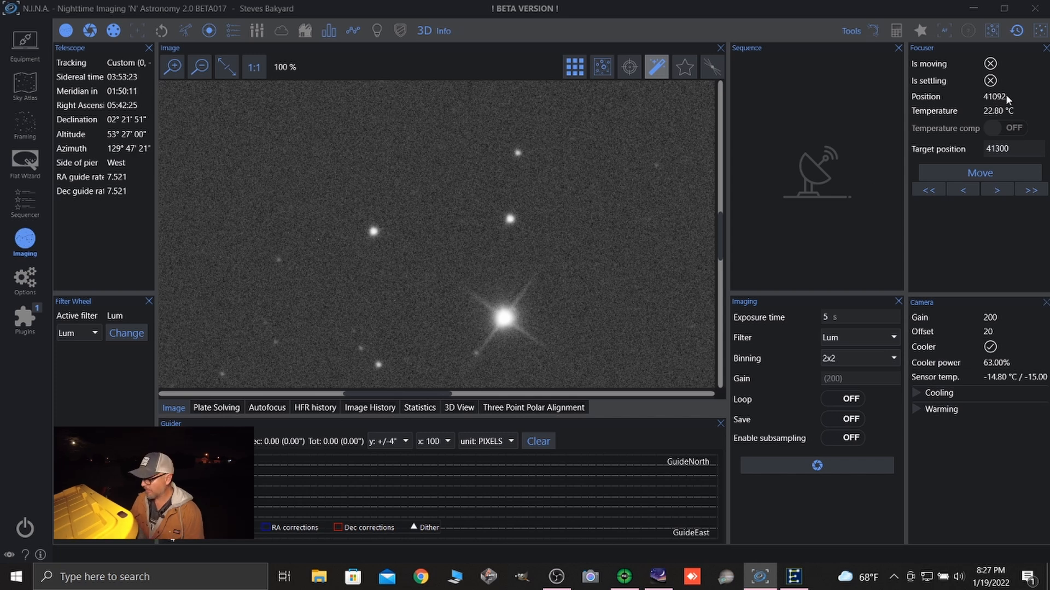
- Move the focuser to target position 41192 and take a new exposure
{"action": "left_click", "coordinate": [1020, 148]}
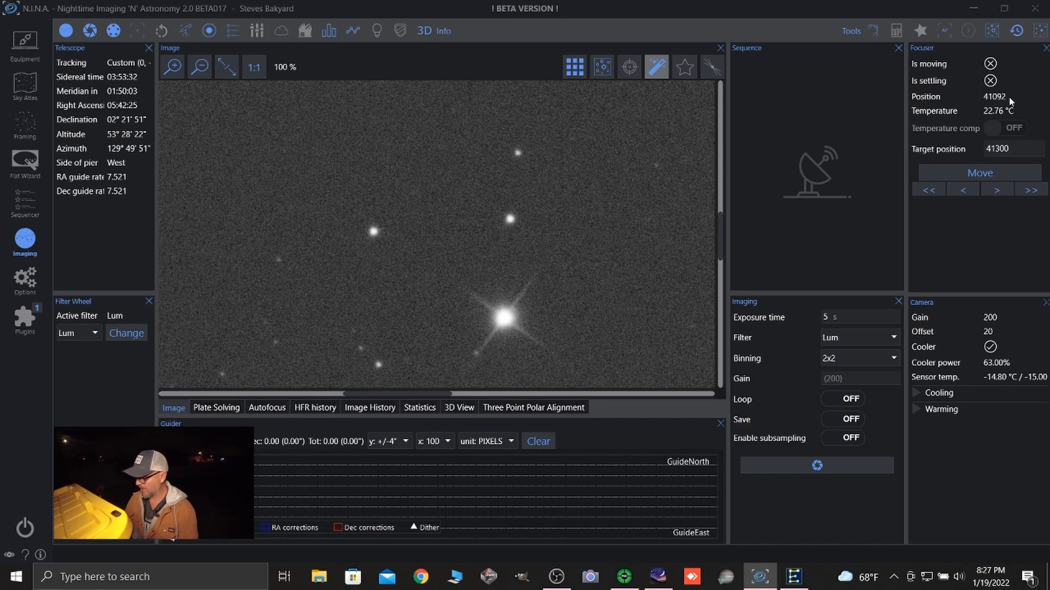
{"action": "key", "text": "BackSpace"}
{"action": "key", "text": "BackSpace"}
{"action": "key", "text": "BackSpace"}
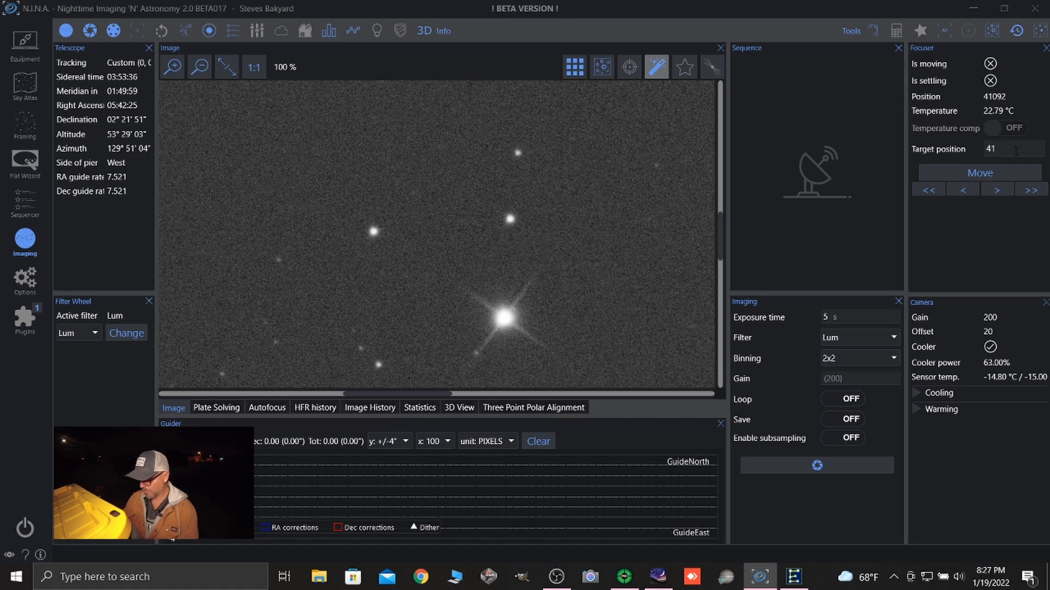
{"action": "type", "text": "1"}
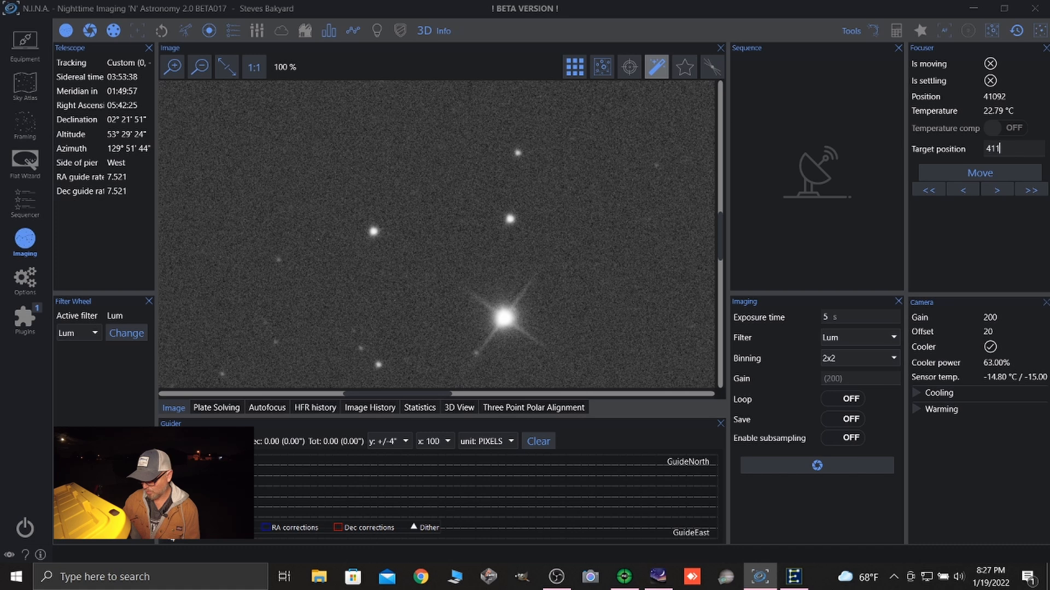
{"action": "type", "text": "92"}
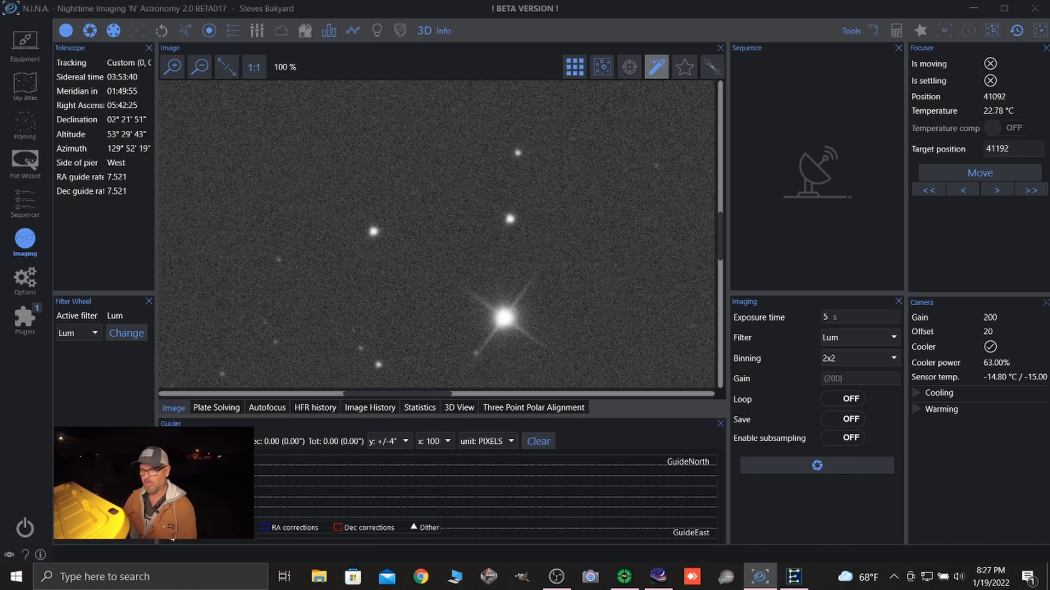
{"action": "left_click", "coordinate": [996, 177]}
{"action": "left_click", "coordinate": [841, 465]}
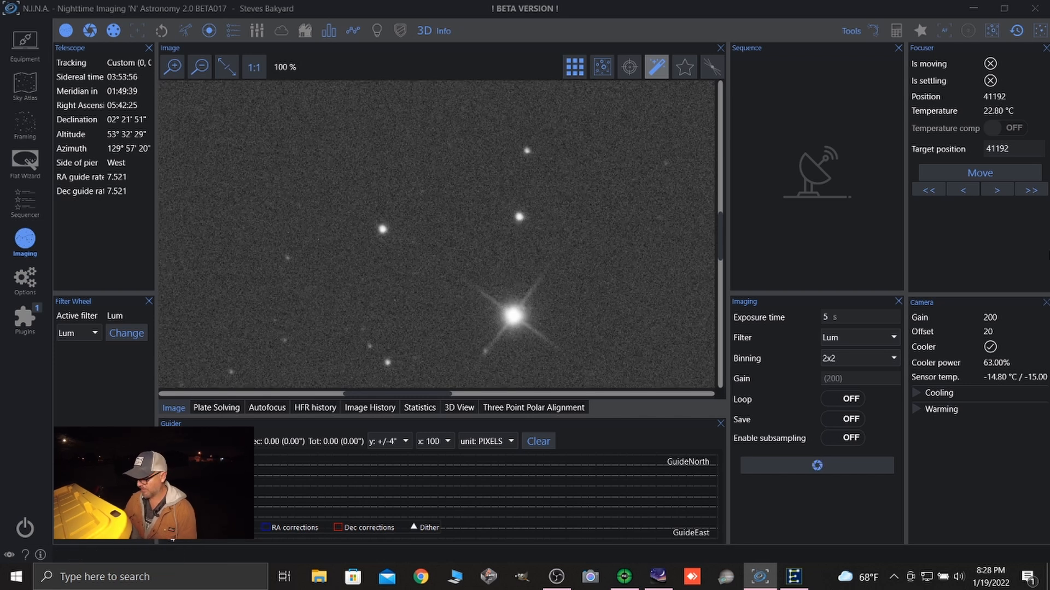
- Move the focuser to target position 41242 and take another exposure
{"action": "left_click", "coordinate": [1017, 150]}
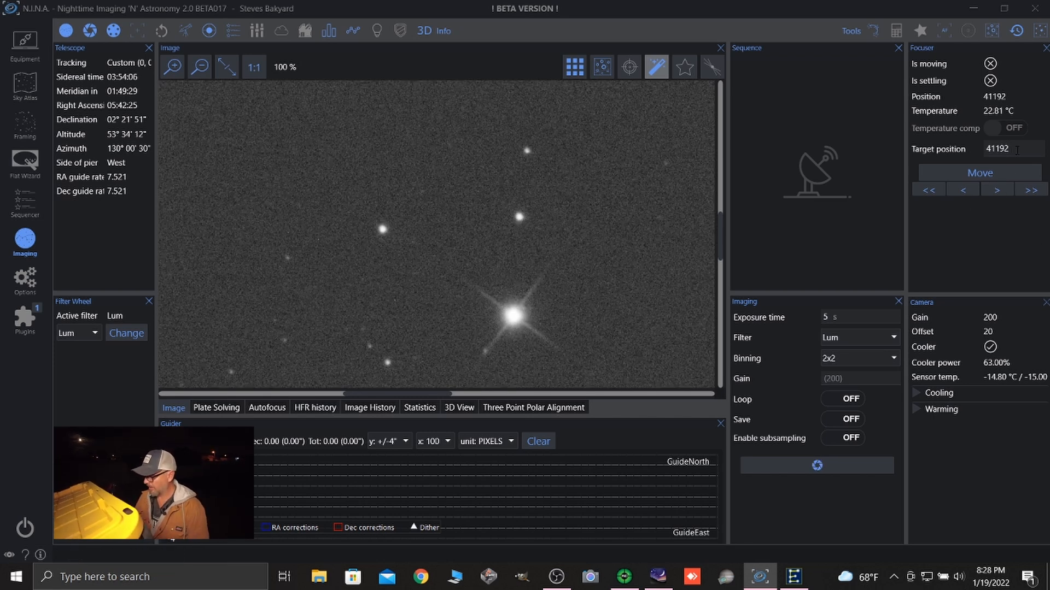
{"action": "key", "text": "BackSpace"}
{"action": "key", "text": "BackSpace"}
{"action": "key", "text": "BackSpace"}
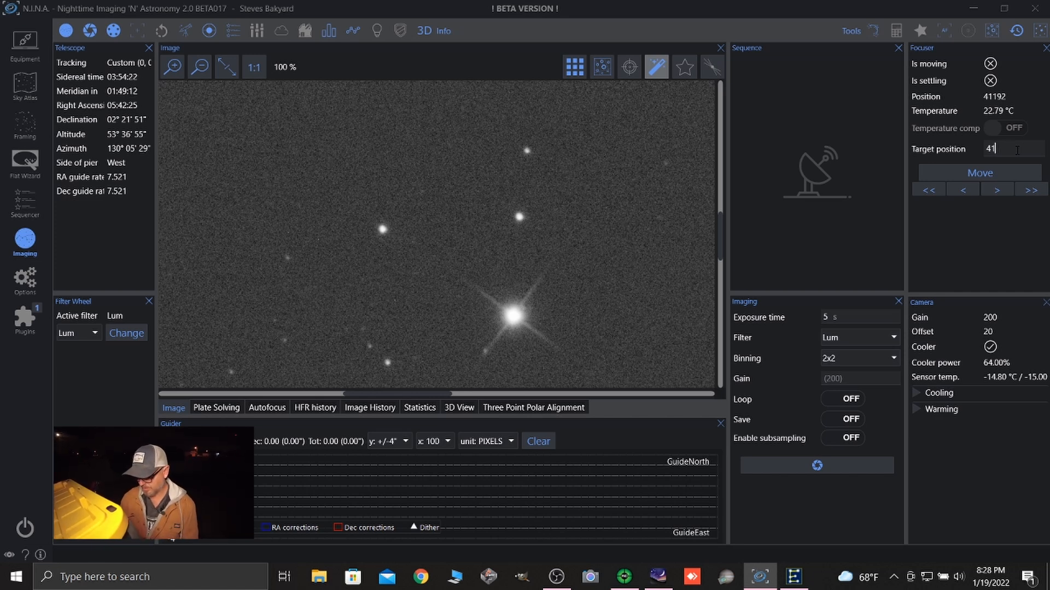
{"action": "type", "text": "2"}
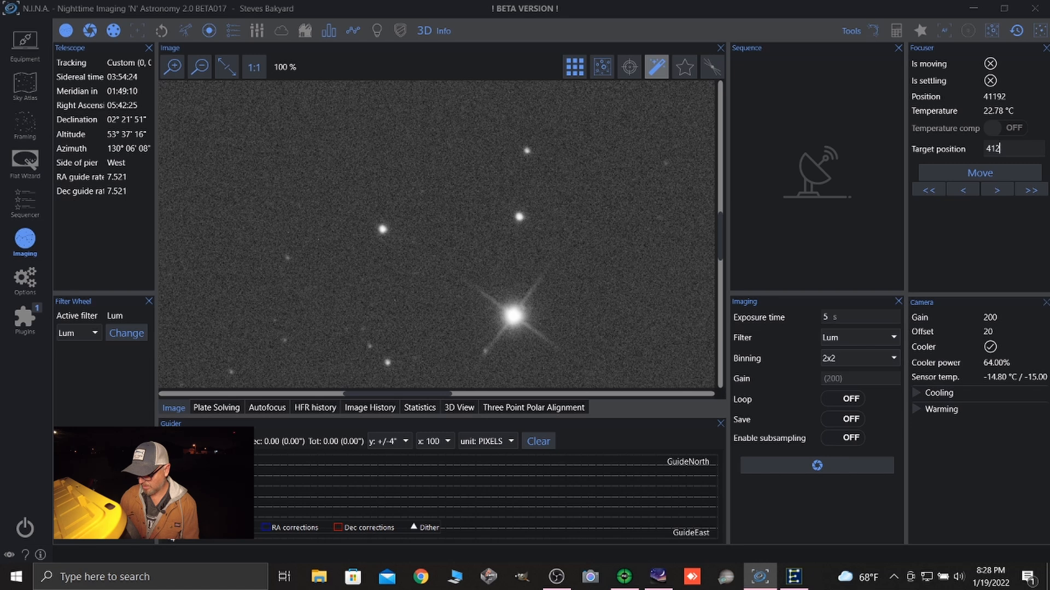
{"action": "type", "text": "42"}
{"action": "key", "text": "Return"}
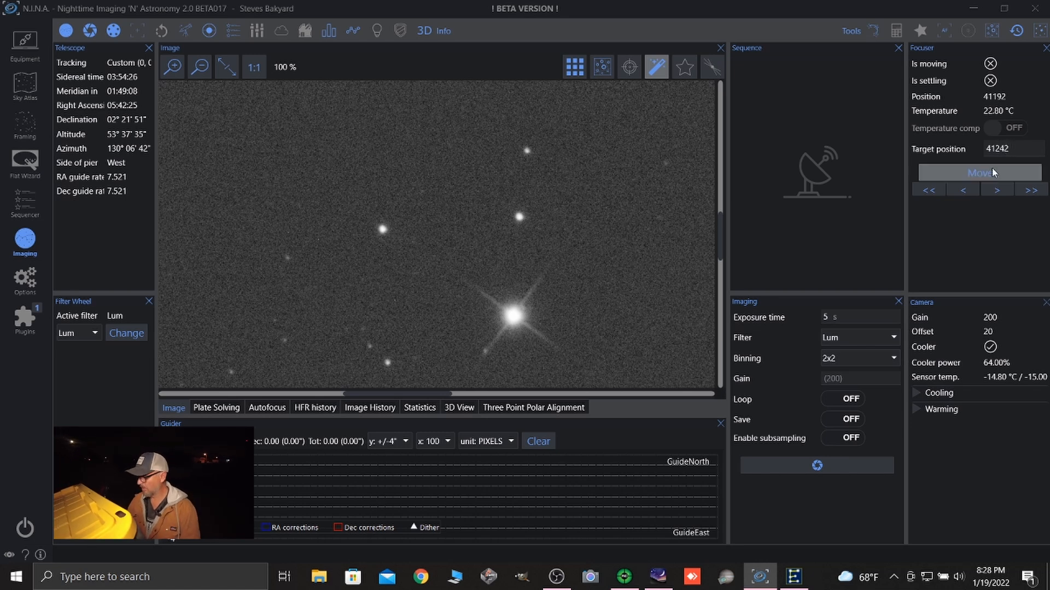
{"action": "left_click", "coordinate": [822, 466]}
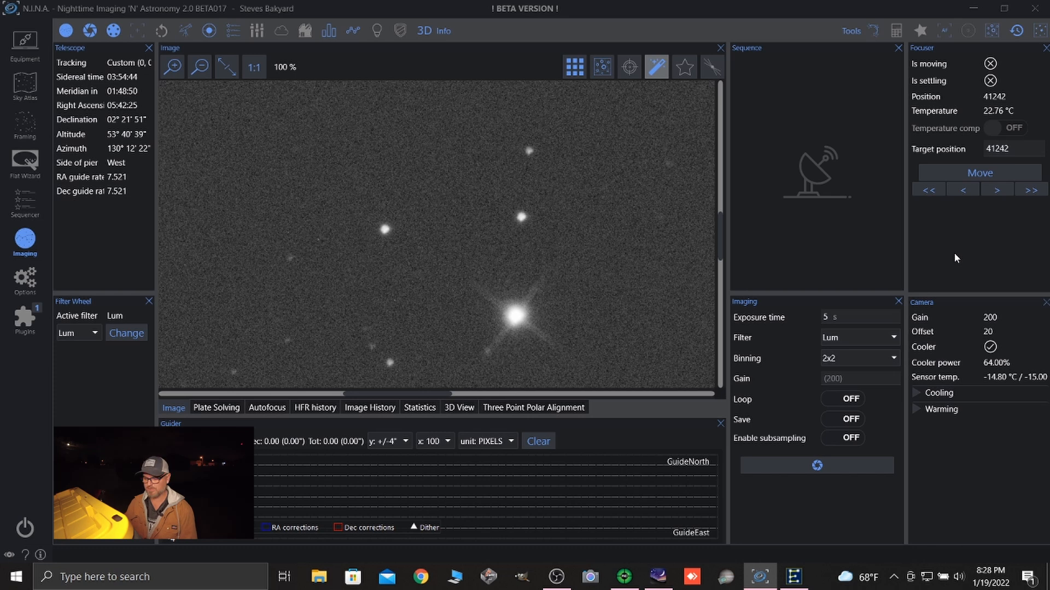
- Set the autofocus step size to 150
{"action": "left_click", "coordinate": [33, 285]}
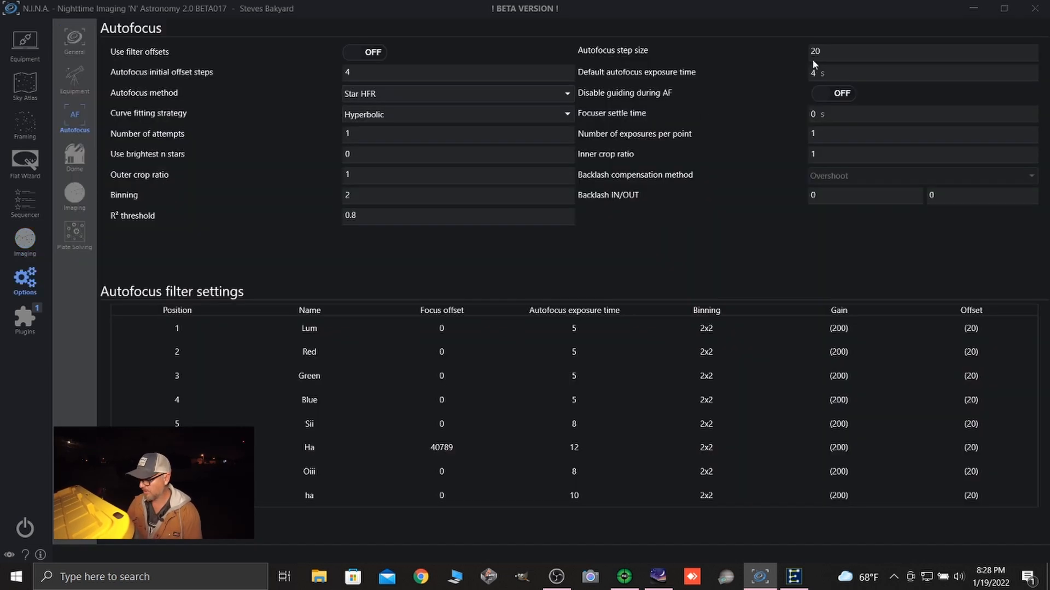
{"action": "left_click", "coordinate": [833, 53]}
{"action": "key", "text": "BackSpace"}
{"action": "key", "text": "BackSpace"}
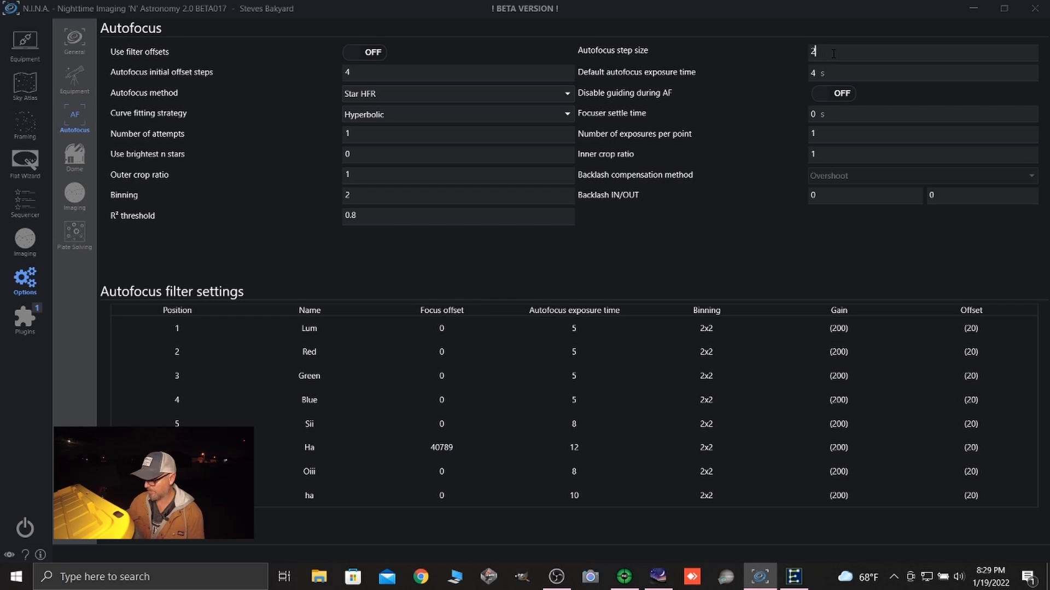
{"action": "type", "text": "1"}
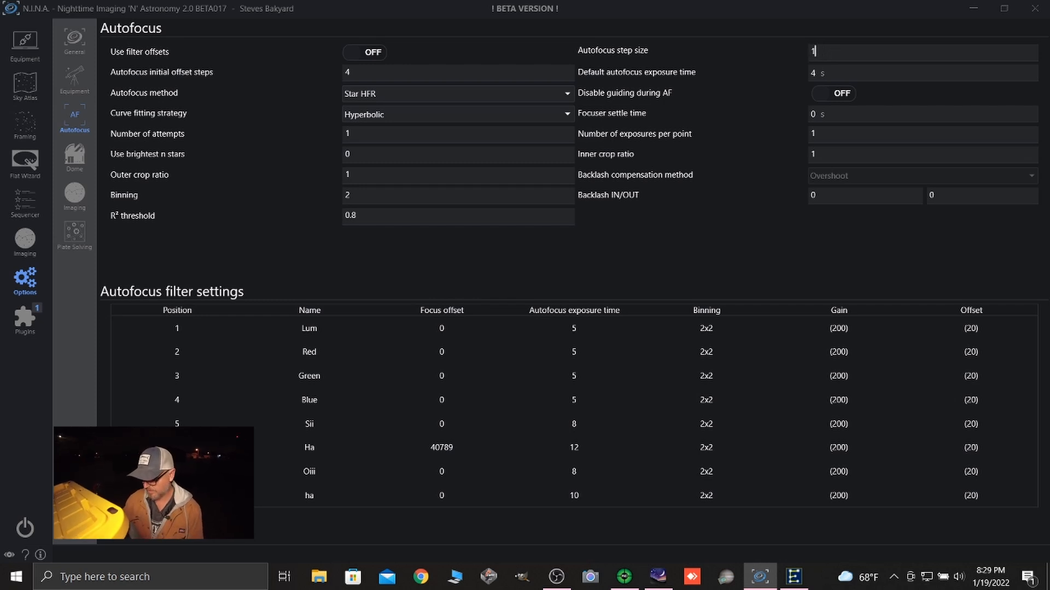
{"action": "type", "text": "50"}
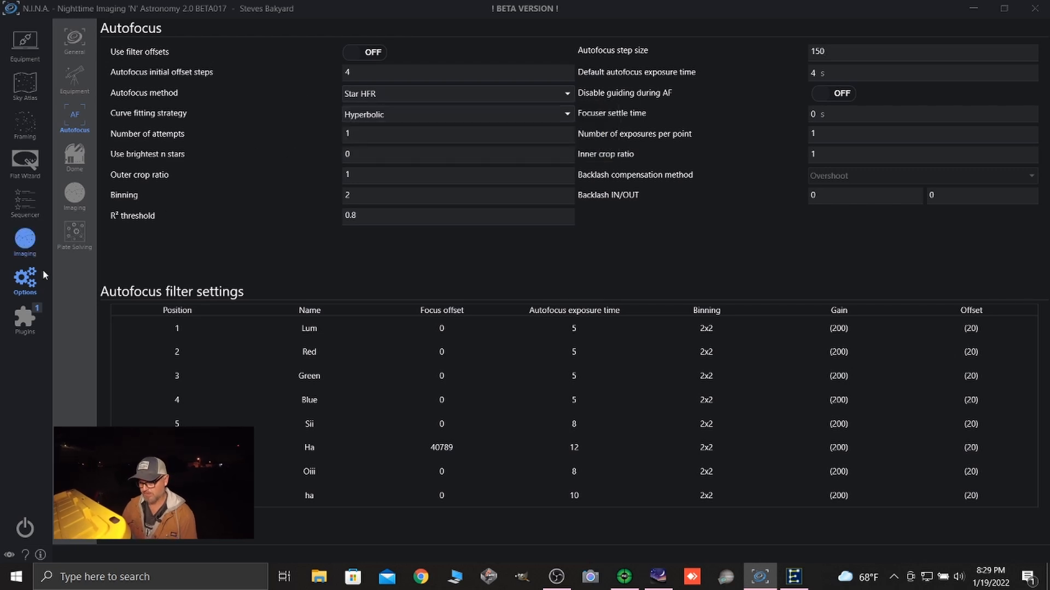
- Start an autofocus run from the imaging view
{"action": "left_click", "coordinate": [23, 245]}
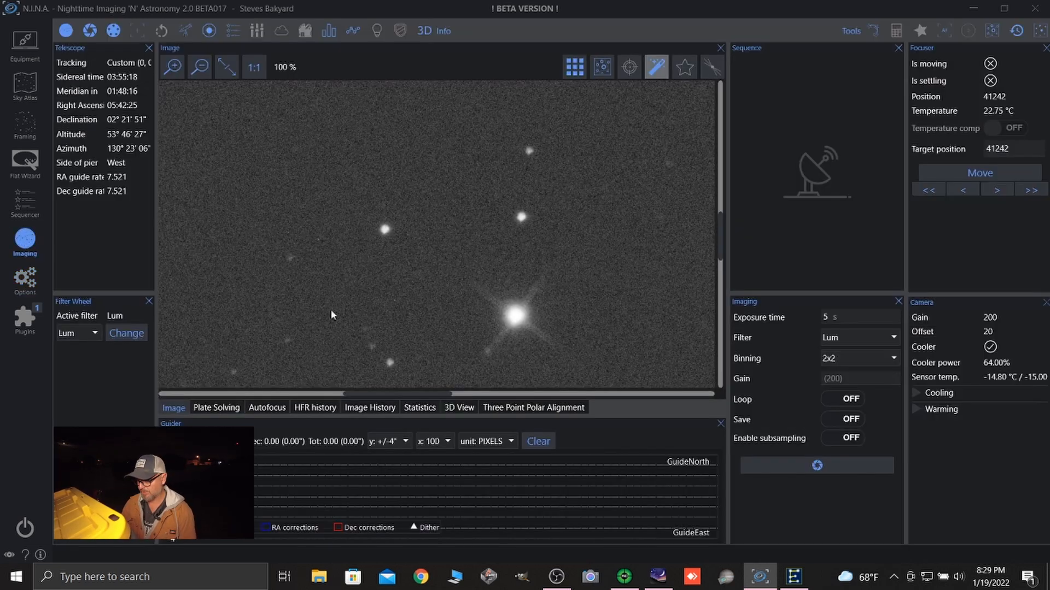
{"action": "left_click", "coordinate": [268, 409]}
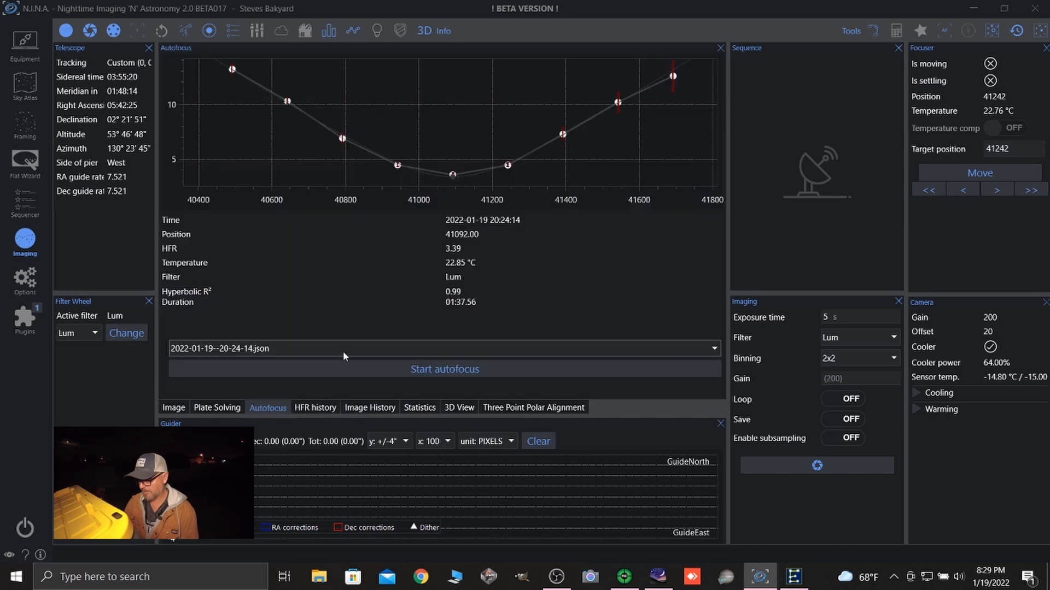
{"action": "left_click", "coordinate": [426, 368]}
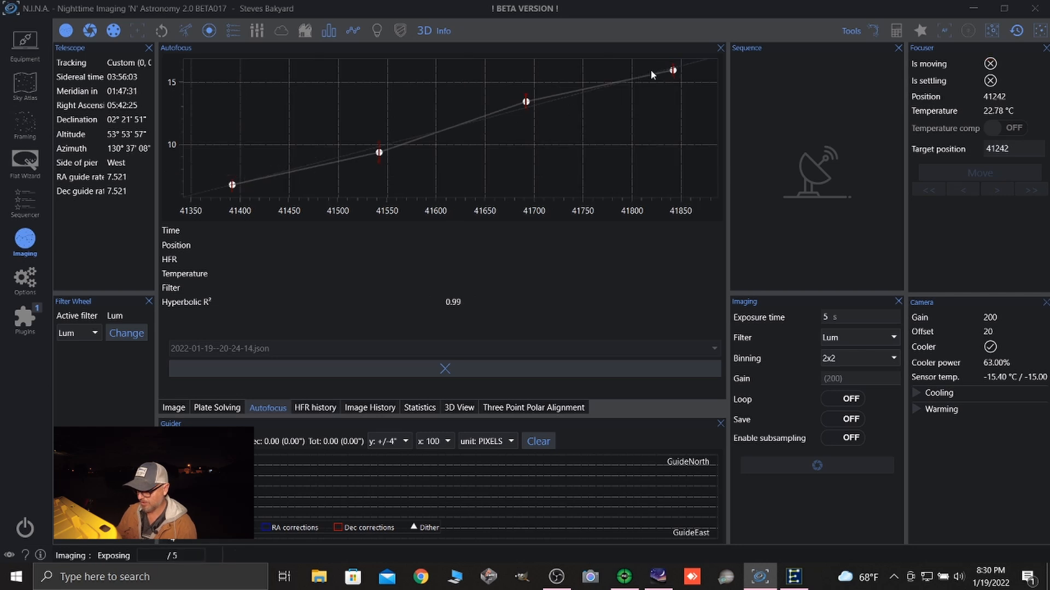
- Select Hyperbolic as the autofocus curve fitting strategy
{"action": "left_click", "coordinate": [27, 281]}
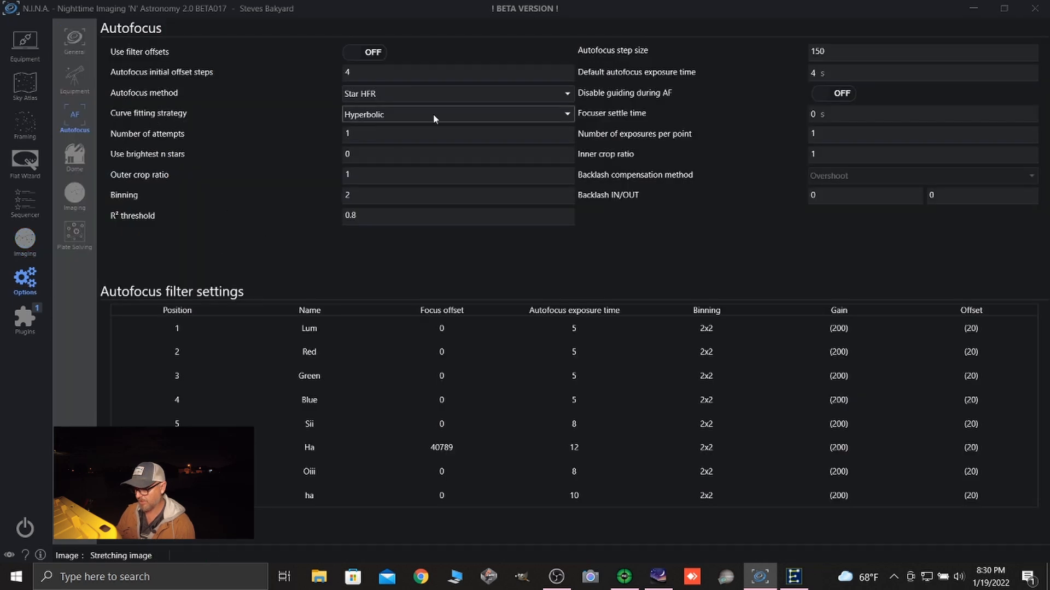
{"action": "left_click", "coordinate": [569, 116]}
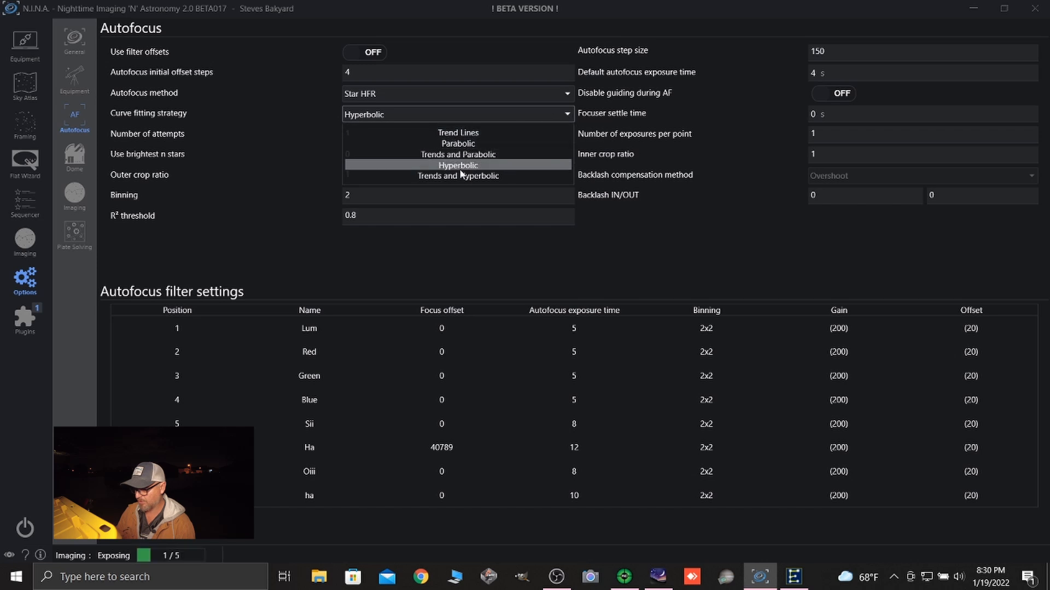
{"action": "left_click", "coordinate": [461, 170]}
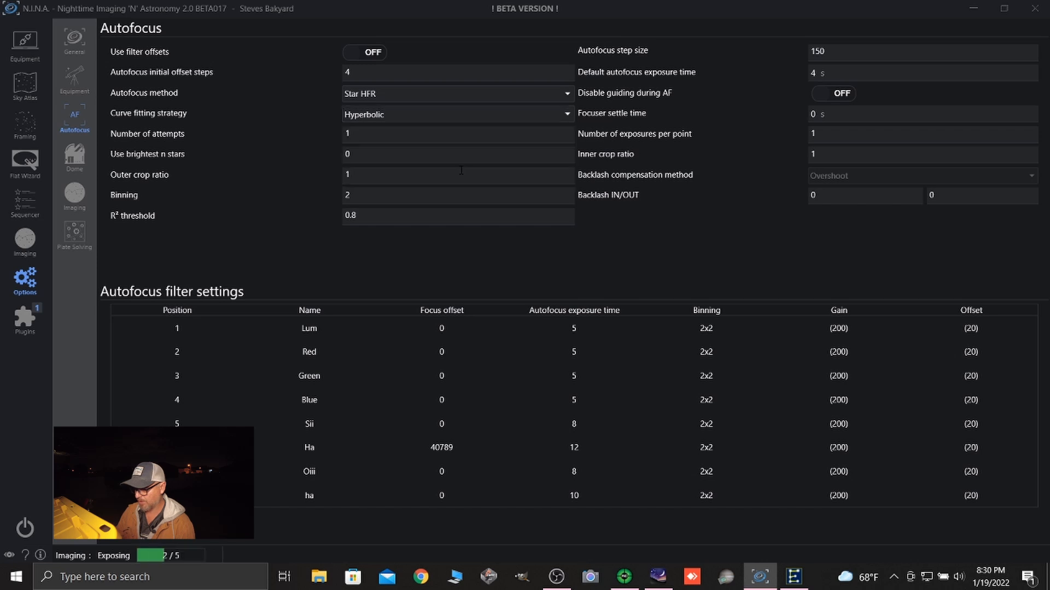
- Review the finished autofocus run's curve and results, and reopen the autofocus settings
{"action": "left_click", "coordinate": [21, 250]}
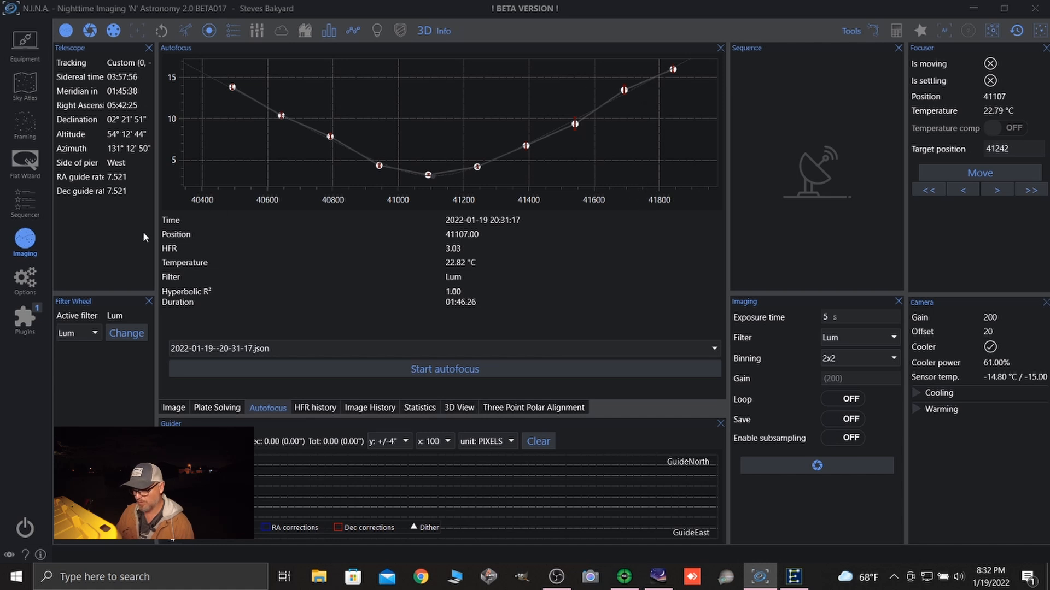
{"action": "left_click", "coordinate": [36, 277]}
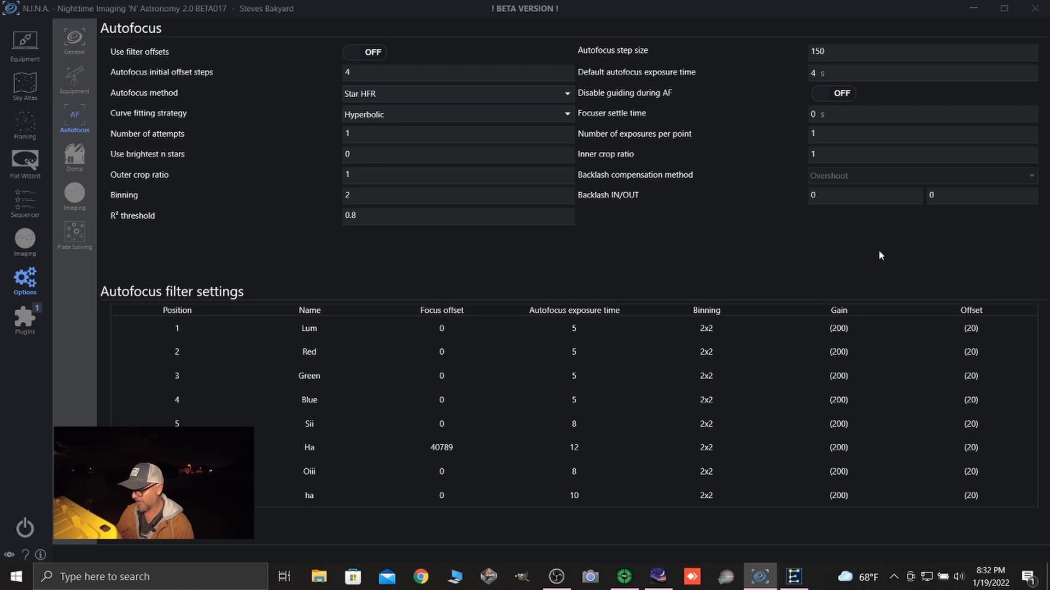
- Set the autofocus OUT backlash compensation to 80 and return to the imaging view
{"action": "left_click", "coordinate": [954, 195]}
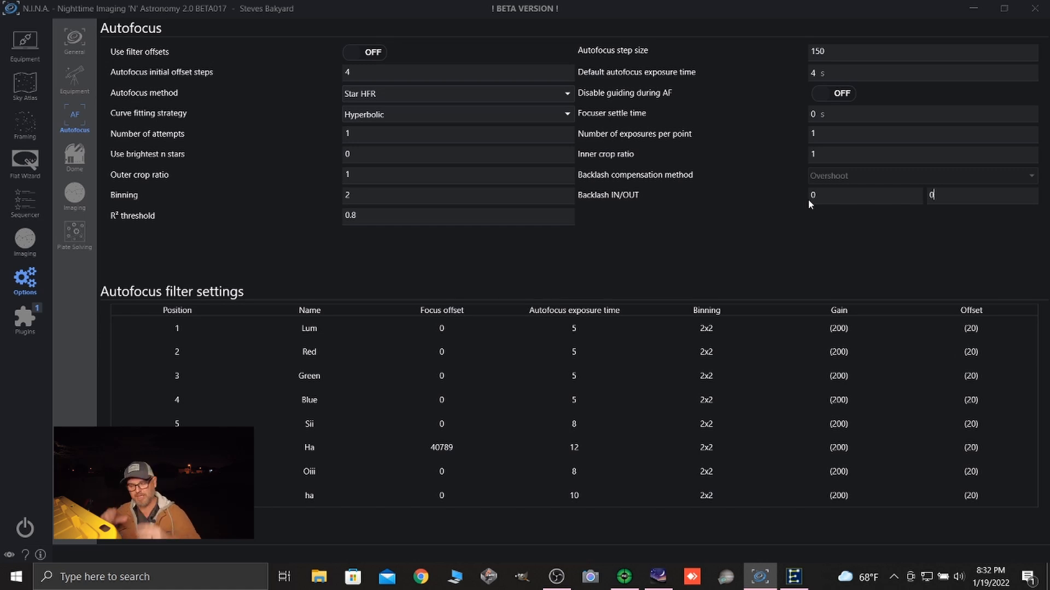
{"action": "left_click", "coordinate": [935, 197]}
{"action": "type", "text": "80"}
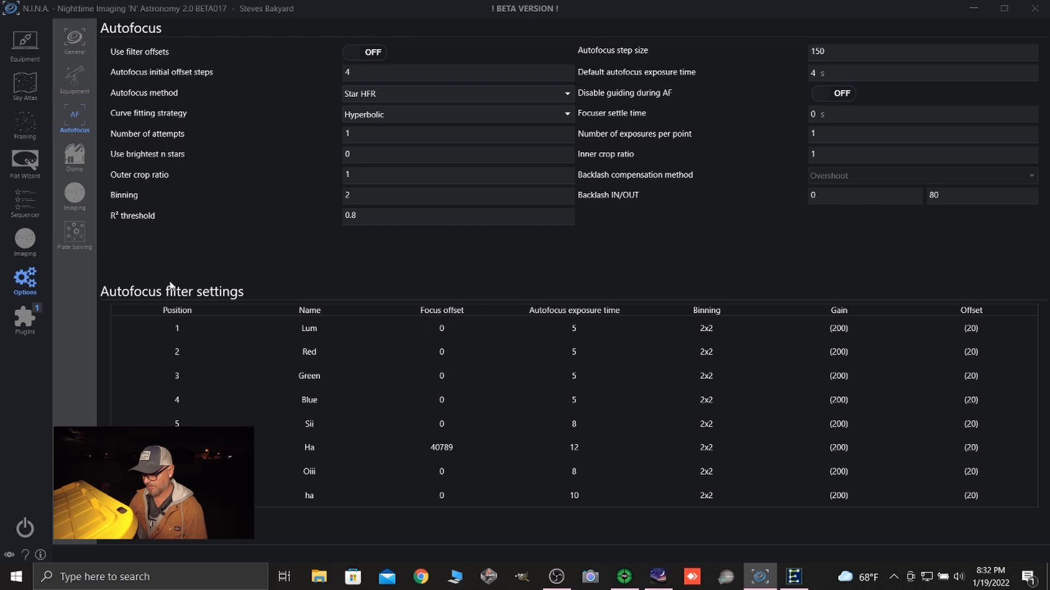
{"action": "left_click", "coordinate": [26, 238]}
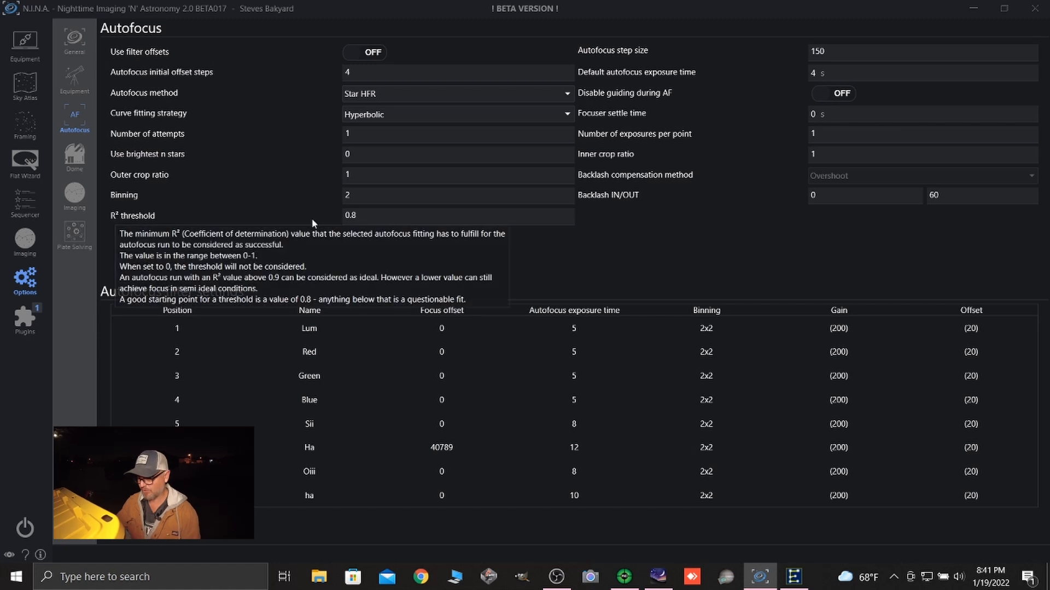
- Check the R² threshold setting and start another autofocus run from the imaging view
{"action": "mouse_move", "coordinate": [350, 217]}
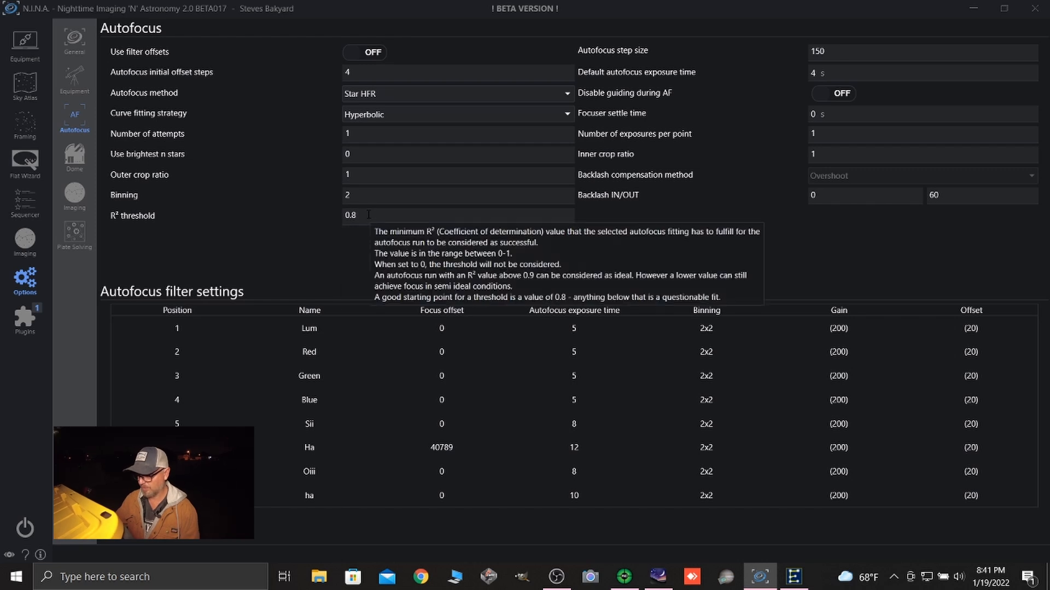
{"action": "left_click", "coordinate": [25, 239]}
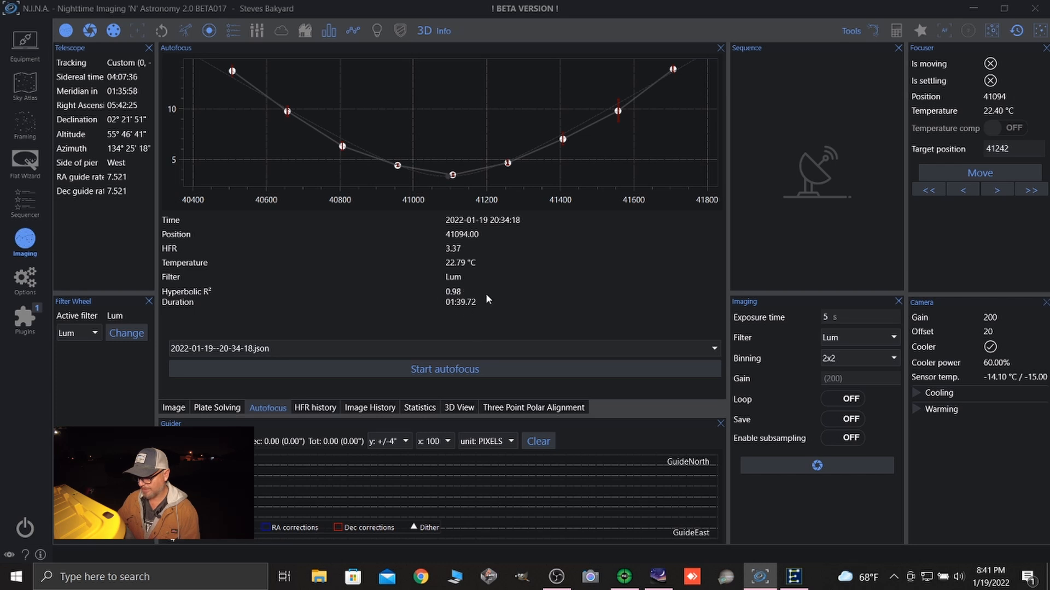
{"action": "left_click", "coordinate": [460, 369]}
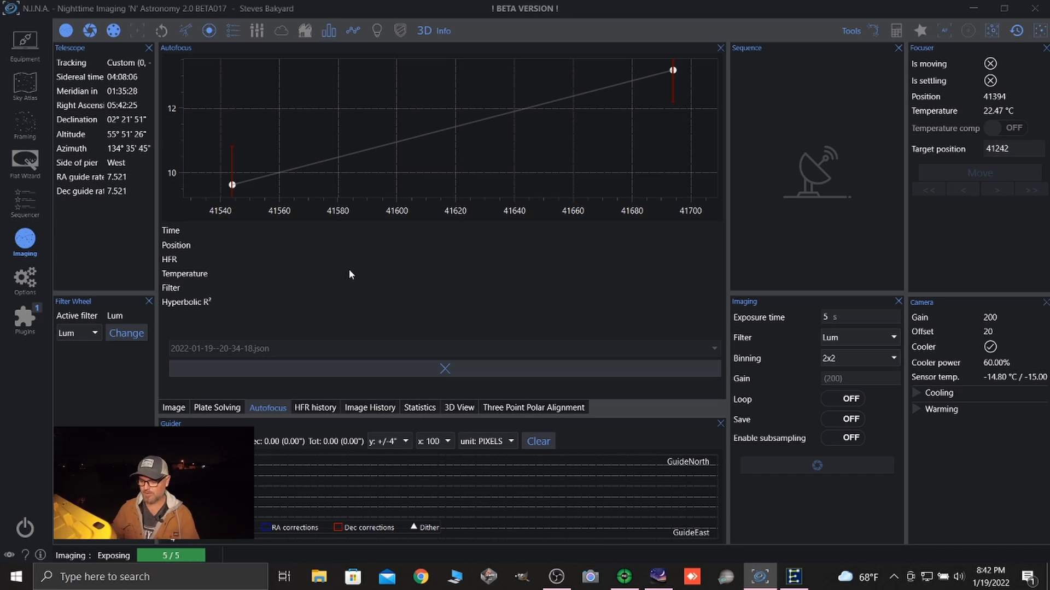
- Read the R² threshold's description during the run and review the finished autofocus curve, HFR and hyperbolic R² values
{"action": "left_click", "coordinate": [37, 273]}
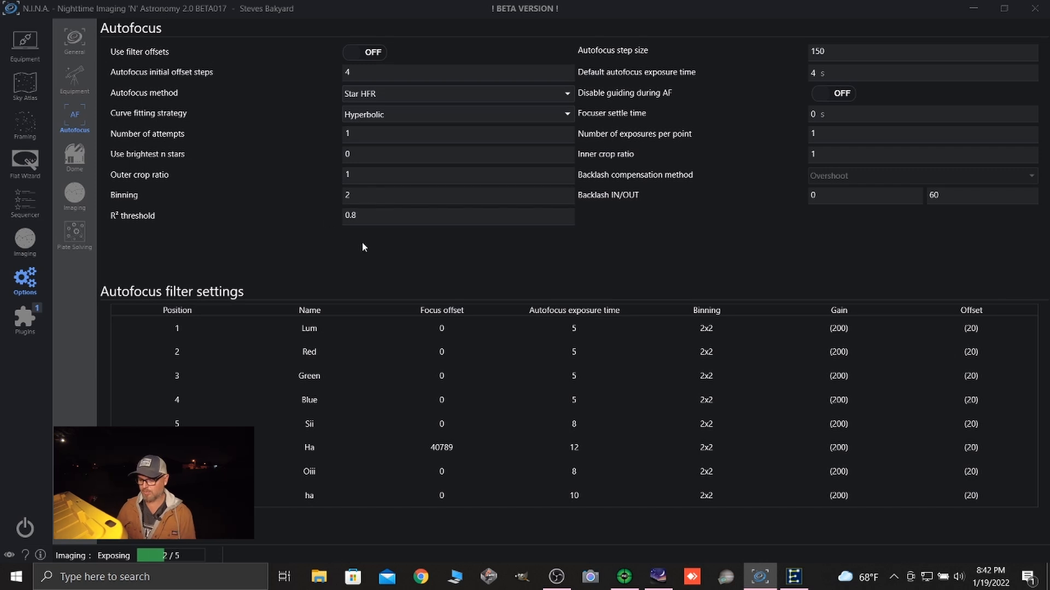
{"action": "mouse_move", "coordinate": [366, 219]}
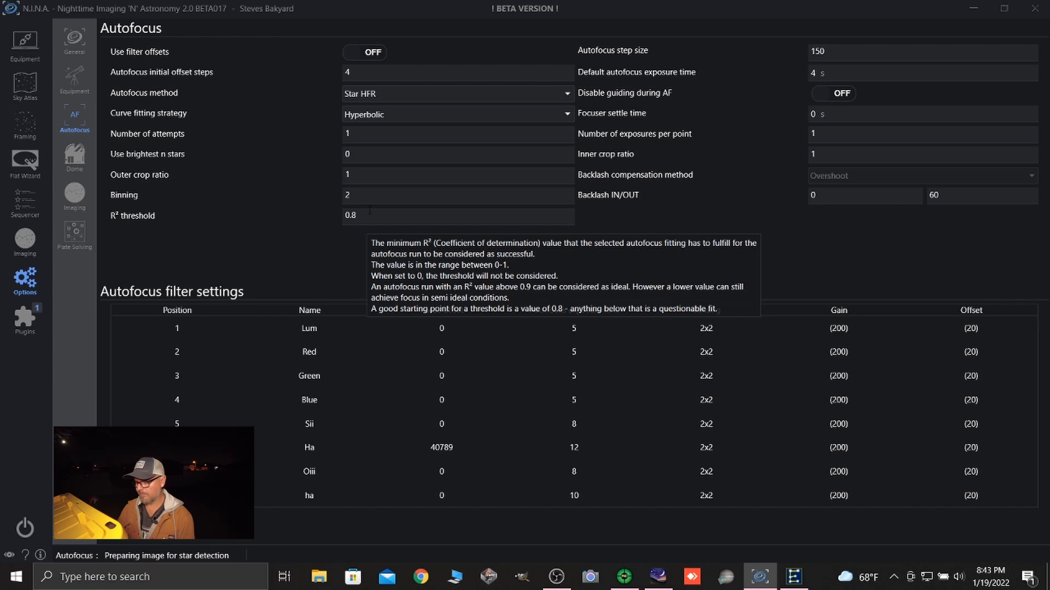
{"action": "left_click", "coordinate": [29, 246]}
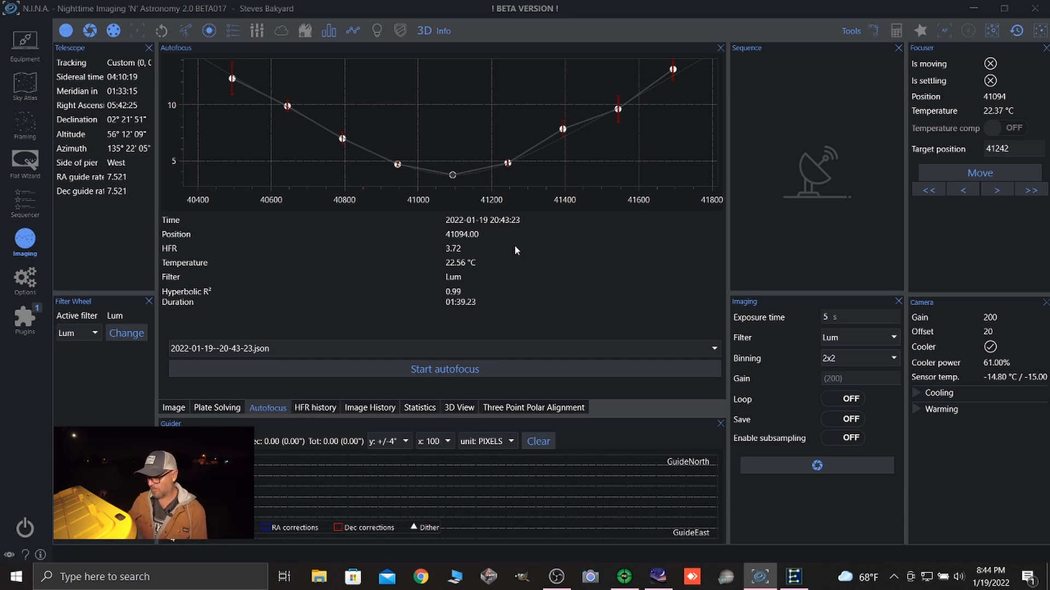
{"action": "left_click", "coordinate": [25, 279]}
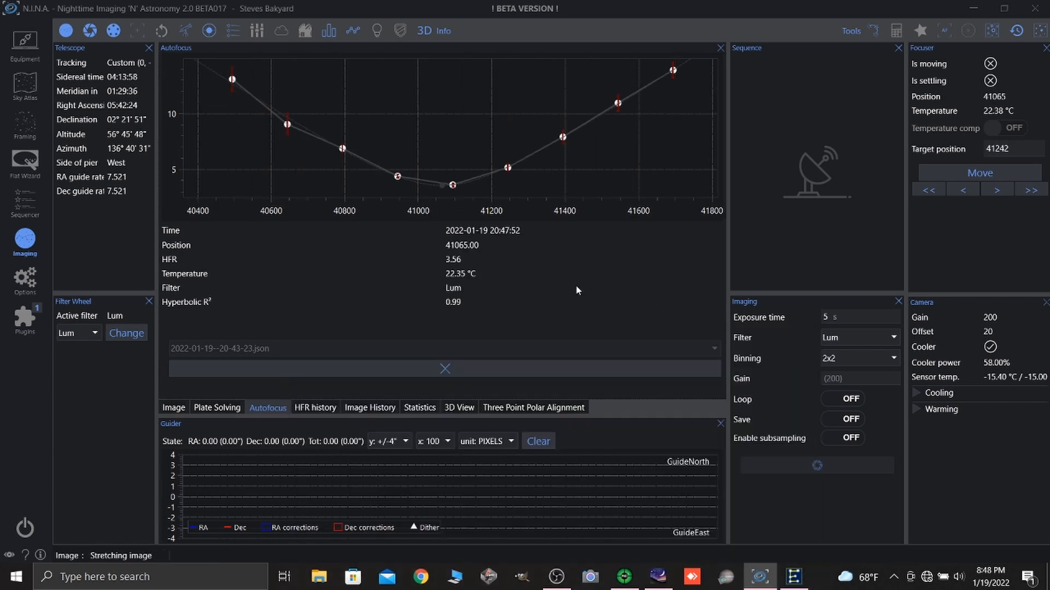
- Open the target-set sequencer and load the sequence file γ Cas Nebula(2).xml from the RC8 plans folder
{"action": "left_click", "coordinate": [25, 202]}
{"action": "left_click", "coordinate": [321, 352]}
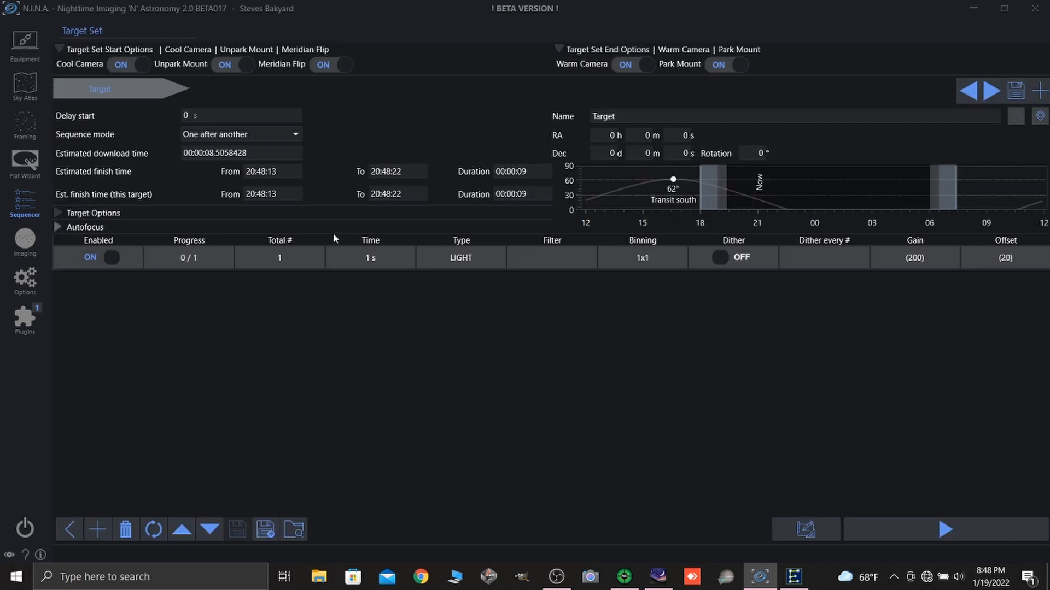
{"action": "left_click", "coordinate": [293, 529]}
{"action": "left_click", "coordinate": [47, 193]}
{"action": "left_click", "coordinate": [176, 203]}
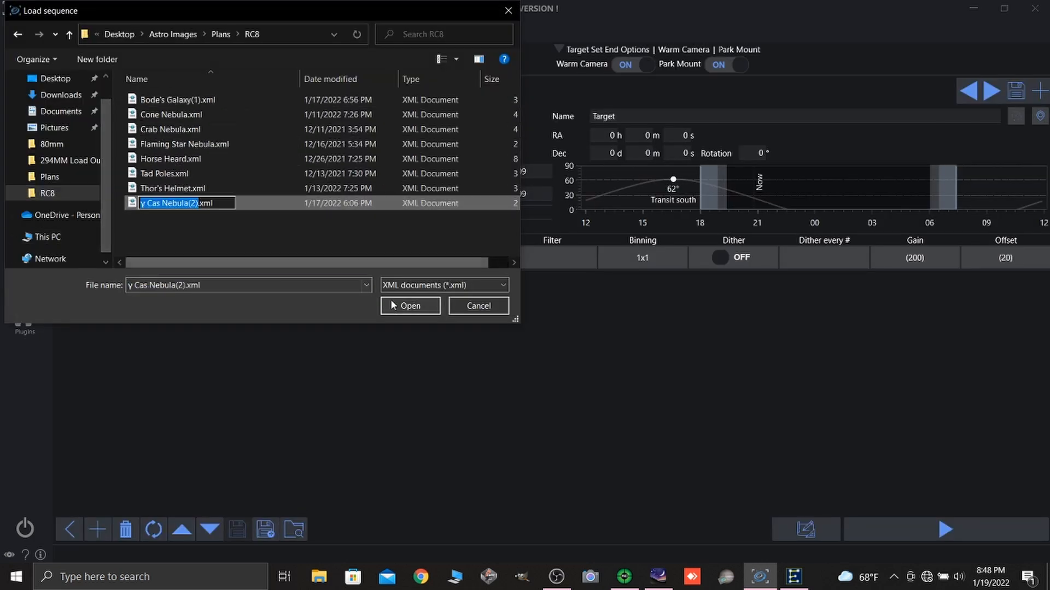
{"action": "left_click", "coordinate": [411, 306]}
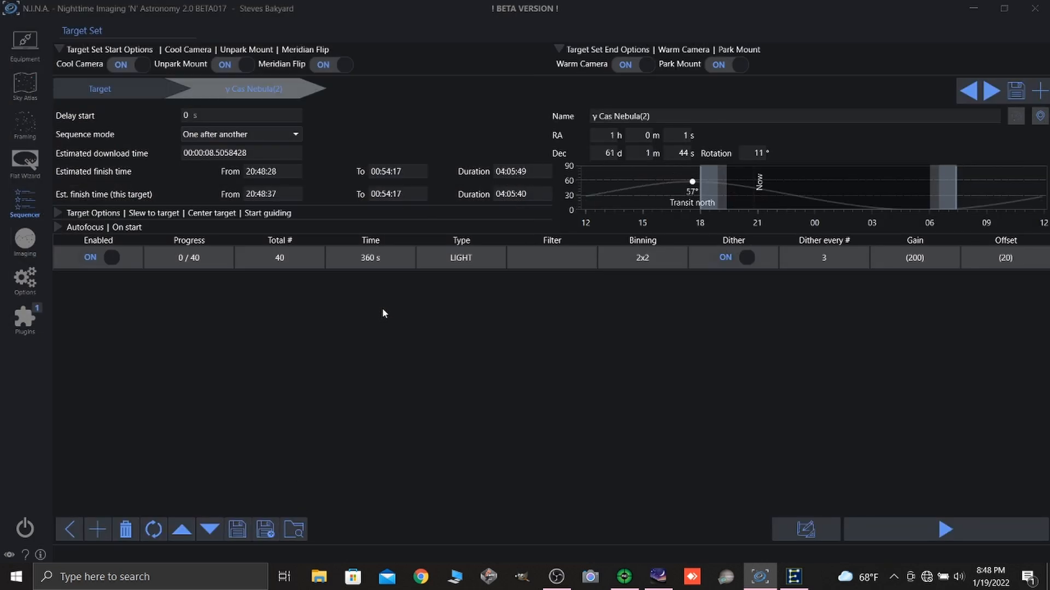
- Set the γ Cas Nebula(2) light exposures to a total of 20 with the Oiii filter
{"action": "left_click", "coordinate": [290, 256]}
{"action": "type", "text": "20"}
{"action": "left_click", "coordinate": [584, 260]}
{"action": "left_click", "coordinate": [584, 259]}
{"action": "left_click", "coordinate": [566, 322]}
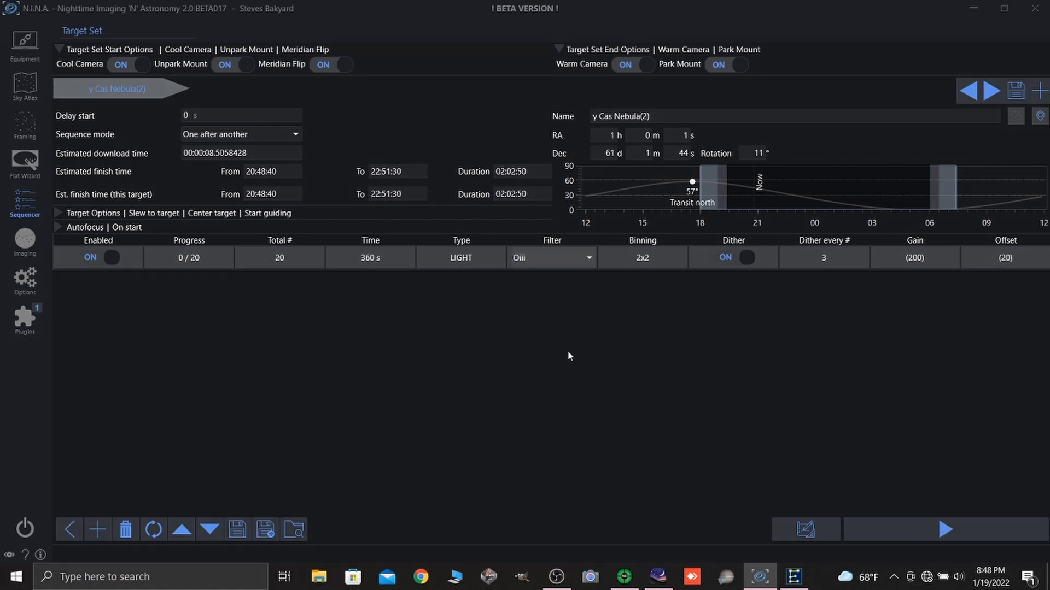
- Expand the target and autofocus options, start the γ Cas Nebula(2) sequence, and close the browser window that pops up
{"action": "left_click", "coordinate": [206, 217]}
{"action": "left_click", "coordinate": [164, 270]}
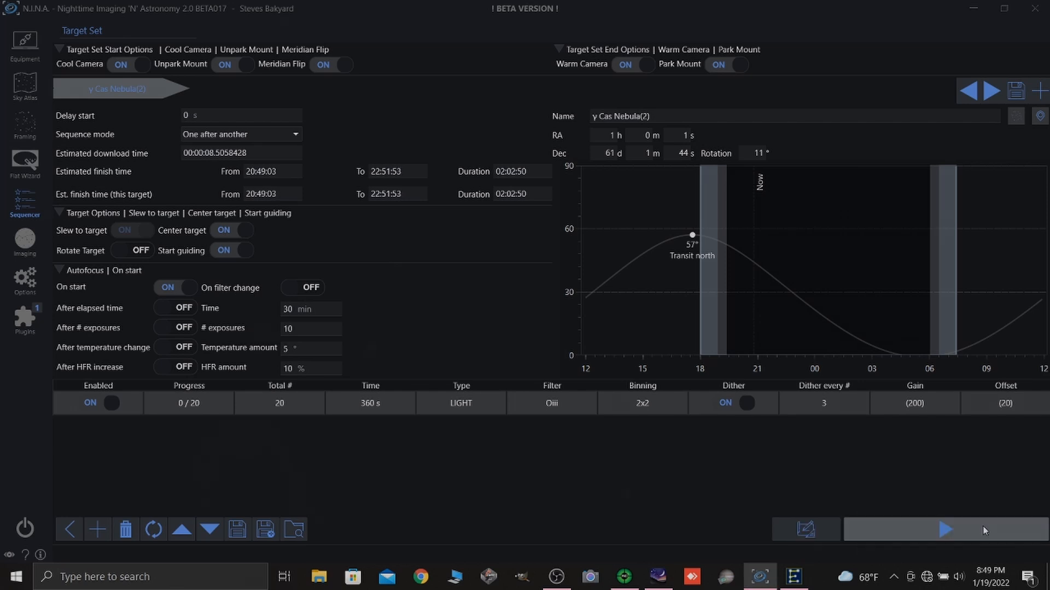
{"action": "left_click", "coordinate": [982, 526]}
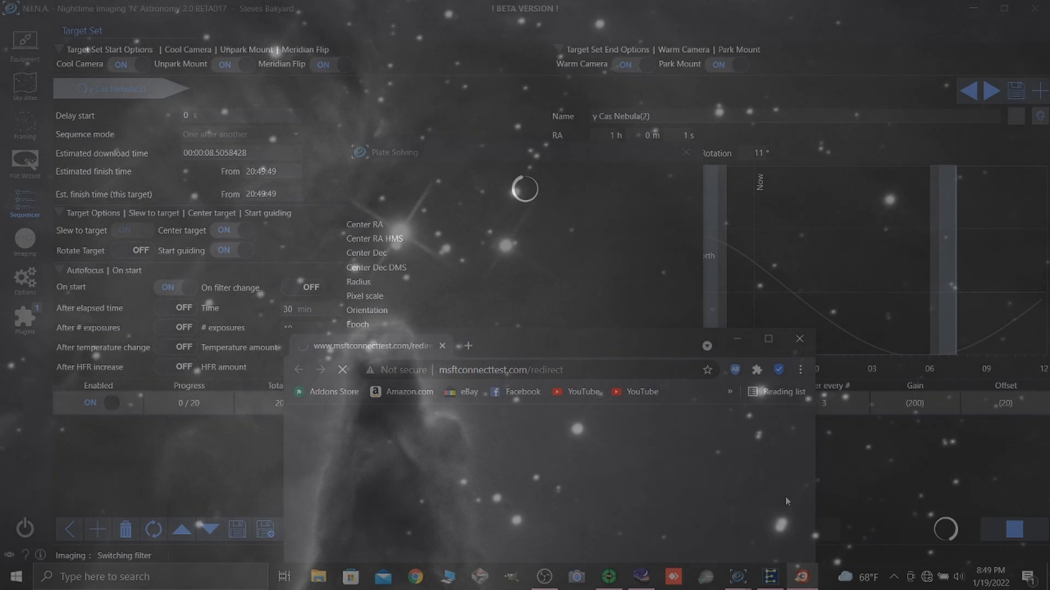
{"action": "left_click", "coordinate": [800, 339]}
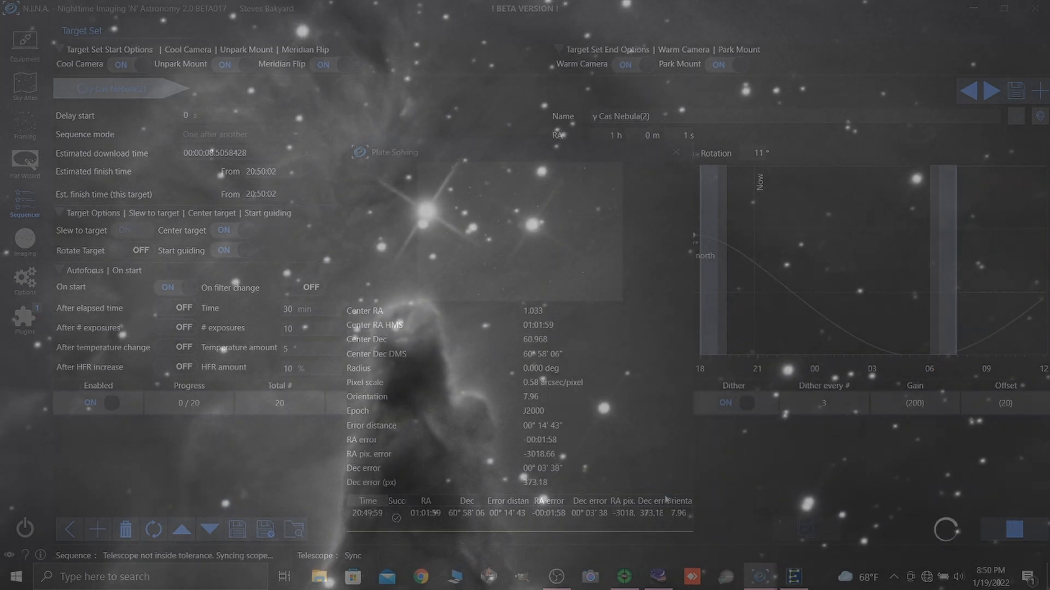